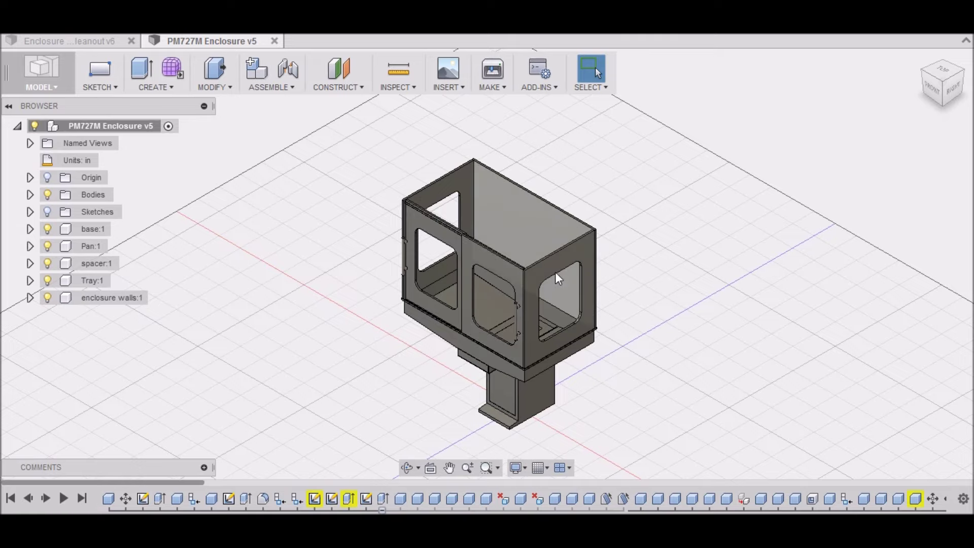
# - Hide the Tray:1 component and examine the enclosure's pan and its cleanout opening from the front, below and above
pyautogui.moveTo(933, 87)
pyautogui.mouseDown()
pyautogui.moveTo(911, 53)
pyautogui.moveTo(868, 62)
pyautogui.moveTo(939, 50)
pyautogui.moveTo(953, 66)
pyautogui.moveTo(951, 106)
pyautogui.moveTo(964, 96)
pyautogui.moveTo(945, 63)
pyautogui.moveTo(946, 116)
pyautogui.moveTo(936, 63)
pyautogui.moveTo(923, 56)
pyautogui.moveTo(941, 76)
pyautogui.moveTo(942, 63)
pyautogui.moveTo(930, 89)
pyautogui.mouseUp()
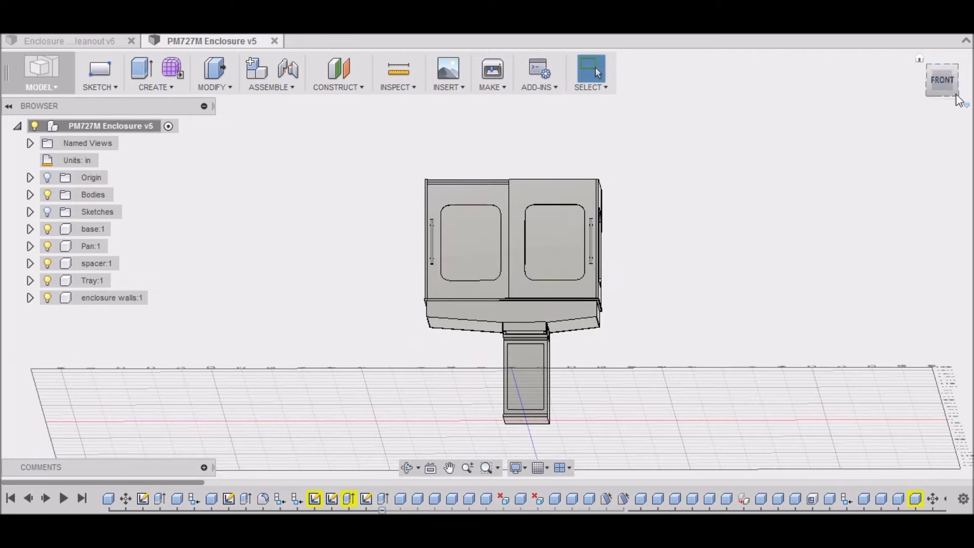
pyautogui.moveTo(941, 81)
pyautogui.mouseDown()
pyautogui.moveTo(950, 99)
pyautogui.moveTo(930, 62)
pyautogui.mouseUp()
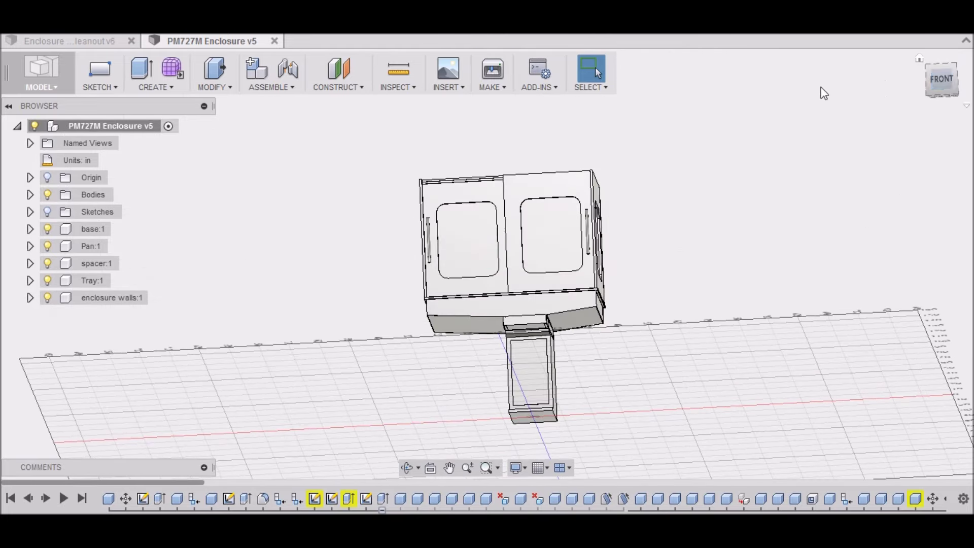
pyautogui.click(48, 281)
pyautogui.scroll(3, 557, 295)
pyautogui.scroll(3, 556, 293)
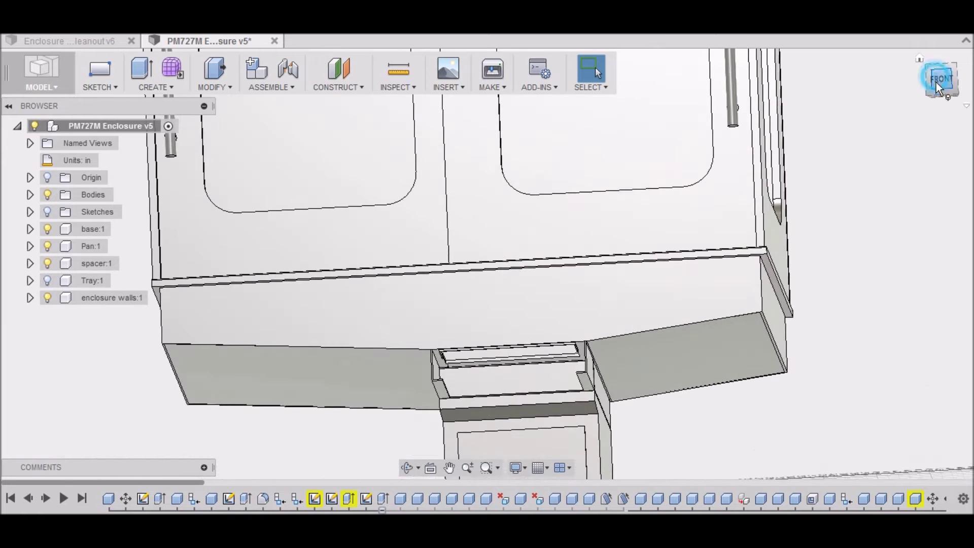
pyautogui.moveTo(935, 82)
pyautogui.mouseDown()
pyautogui.moveTo(935, 133)
pyautogui.moveTo(936, 122)
pyautogui.mouseUp()
pyautogui.scroll(-5, 385, 236)
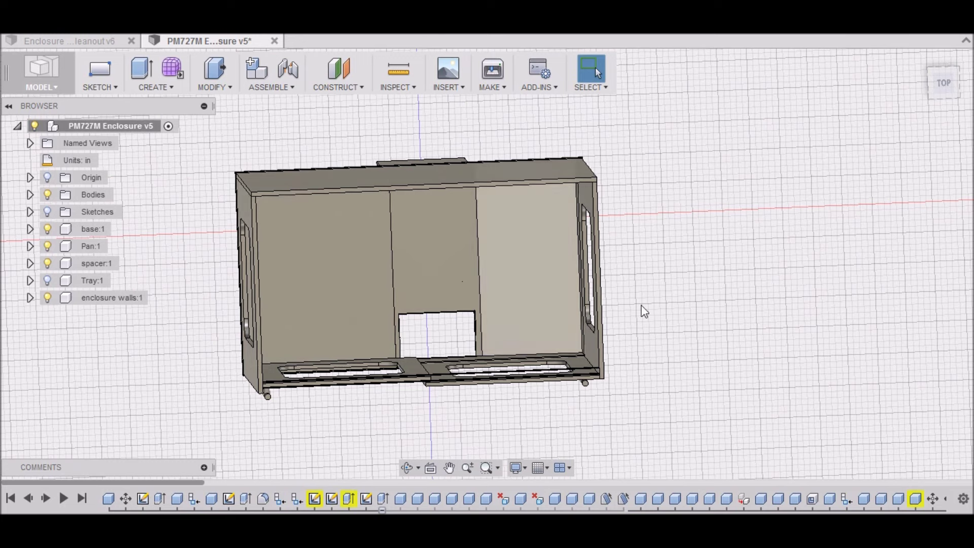
pyautogui.moveTo(939, 85); pyautogui.dragTo(933, 43)
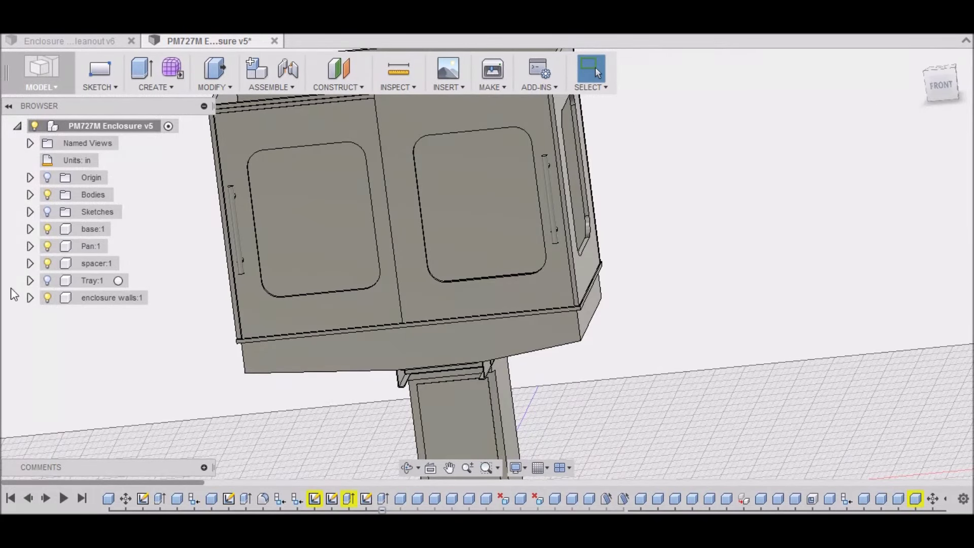
# - Show the Tray:1 component again and view the whole enclosure from the home orientation
pyautogui.click(48, 281)
pyautogui.click(47, 281)
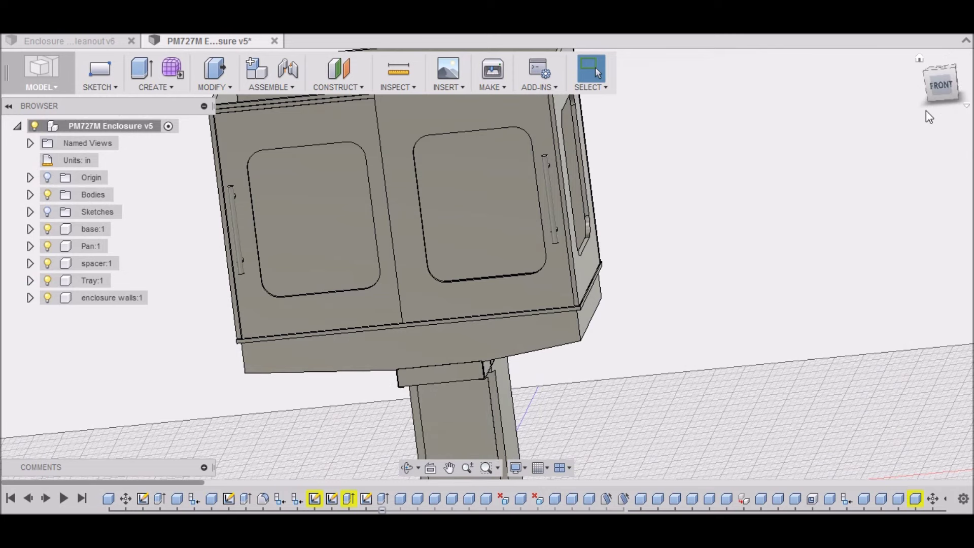
pyautogui.moveTo(942, 87)
pyautogui.mouseDown()
pyautogui.moveTo(968, 94)
pyautogui.moveTo(954, 64)
pyautogui.moveTo(942, 142)
pyautogui.mouseUp()
pyautogui.moveTo(499, 395)
pyautogui.keyDown('shift'); pyautogui.mouseDown(button='middle')
pyautogui.moveTo(494, 309)
pyautogui.moveTo(477, 290)
pyautogui.moveTo(458, 355)
pyautogui.mouseUp(button='middle'); pyautogui.keyUp('shift')
pyautogui.scroll(-5, 450, 361)
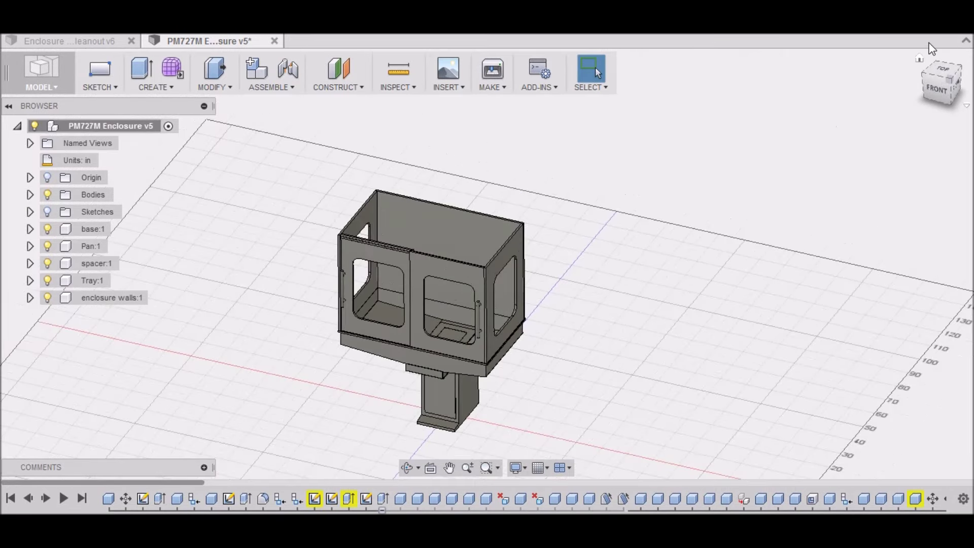
pyautogui.click(919, 60)
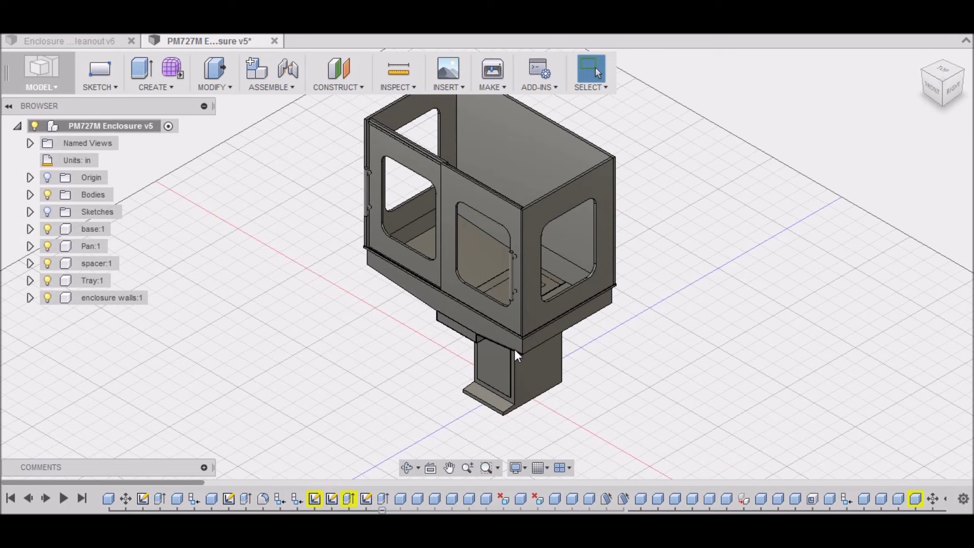
pyautogui.scroll(-5, 434, 360)
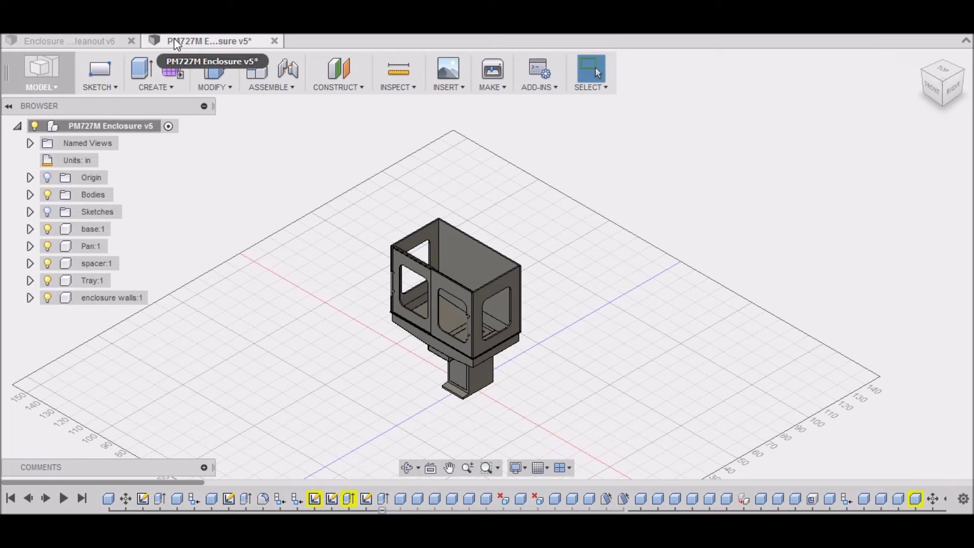
# - Switch to the Enclosure Side Cleanout design and hide both back panel components
pyautogui.click(96, 41)
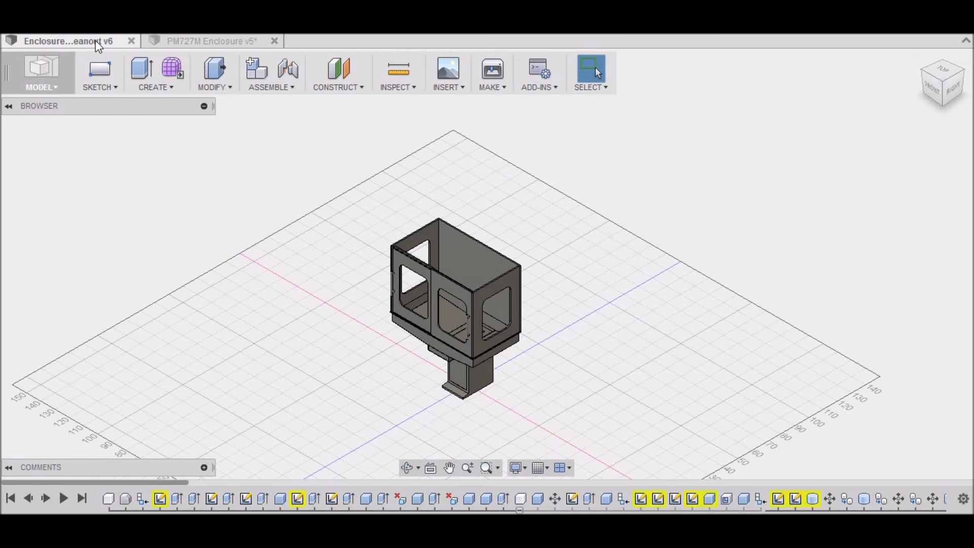
pyautogui.scroll(-3, 345, 356)
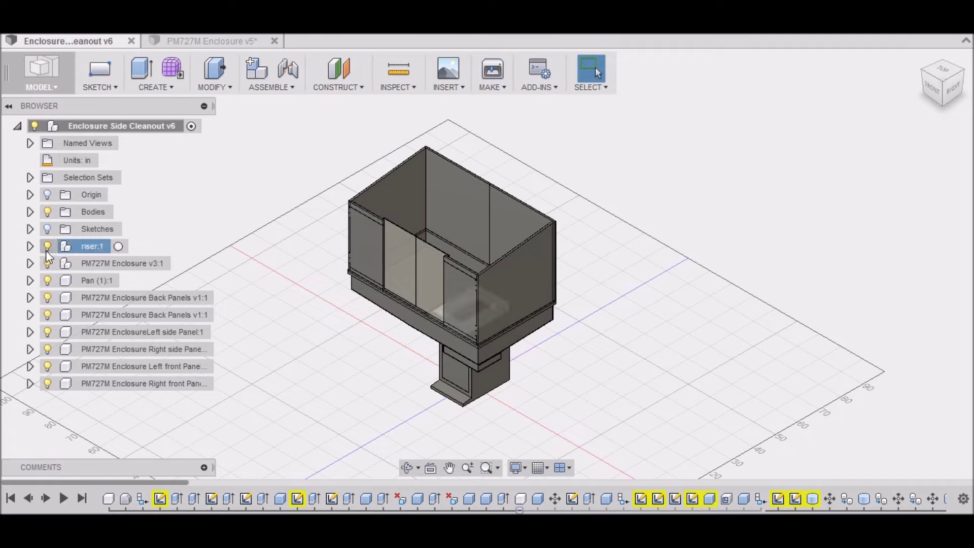
pyautogui.click(48, 299)
pyautogui.click(48, 315)
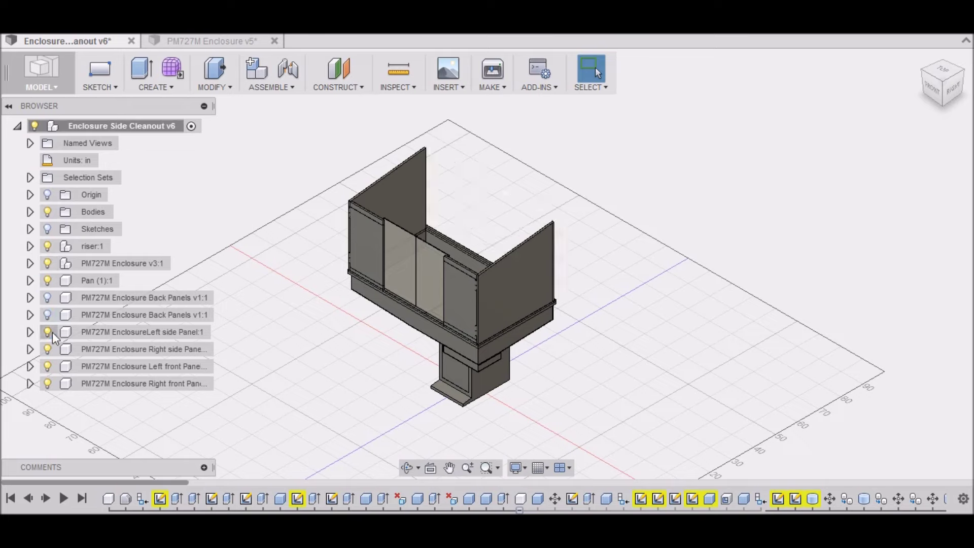
# - Hide the left and right side panels, the left and right front panels, and the top-level Bodies folder
pyautogui.click(47, 332)
pyautogui.click(47, 350)
pyautogui.click(47, 366)
pyautogui.click(48, 383)
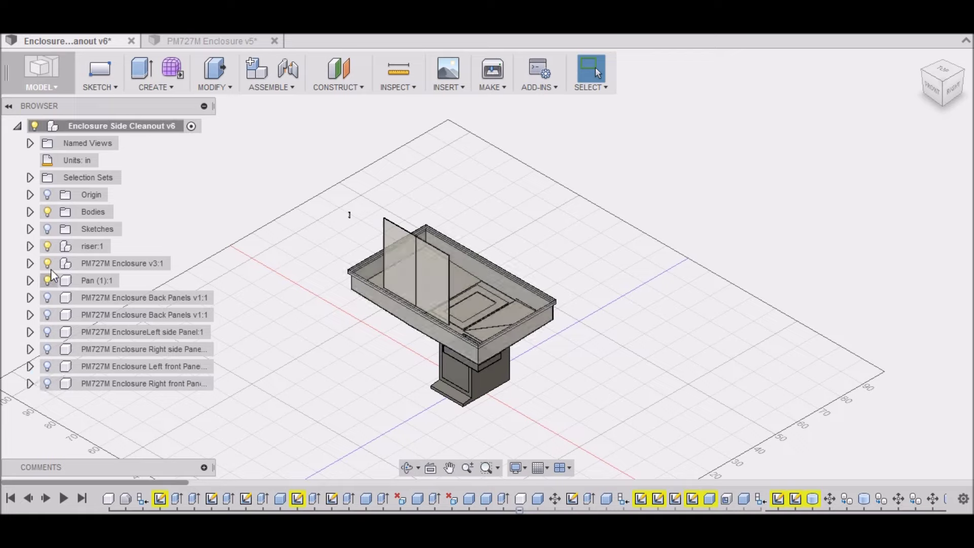
pyautogui.click(47, 211)
pyautogui.click(47, 229)
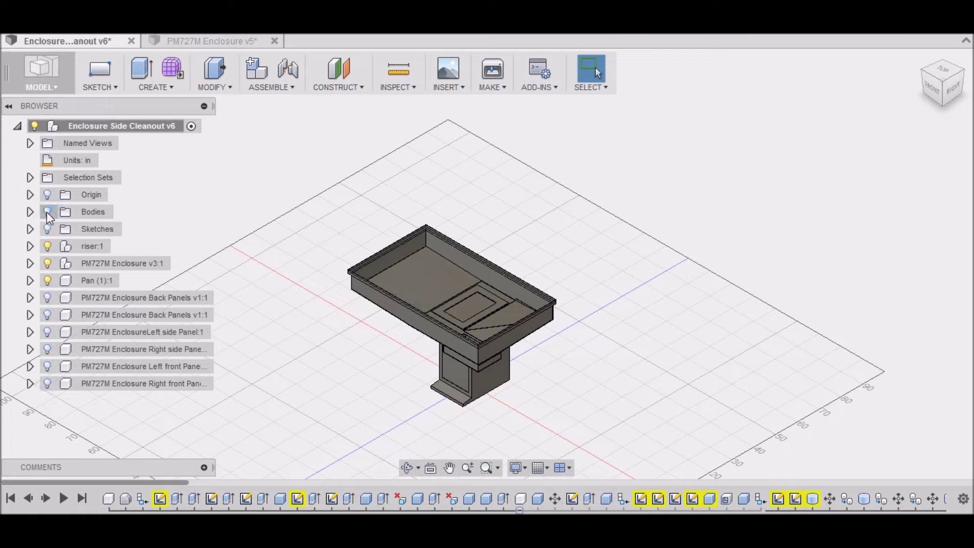
# - Hide the Tray:1 component nested inside PM727M Enclosure v3:1
pyautogui.click(930, 90)
pyautogui.moveTo(951, 56)
pyautogui.mouseDown()
pyautogui.moveTo(949, 76)
pyautogui.moveTo(948, 62)
pyautogui.mouseUp()
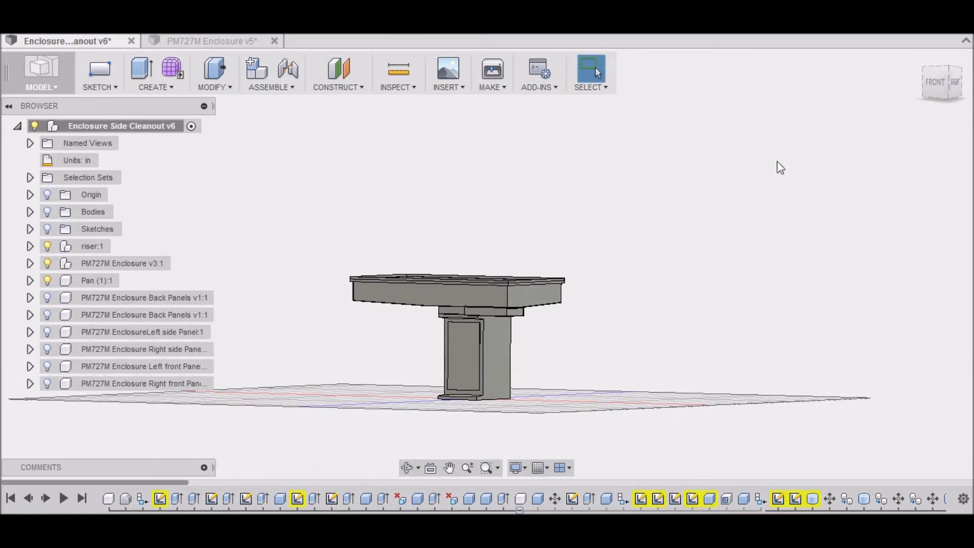
pyautogui.click(30, 263)
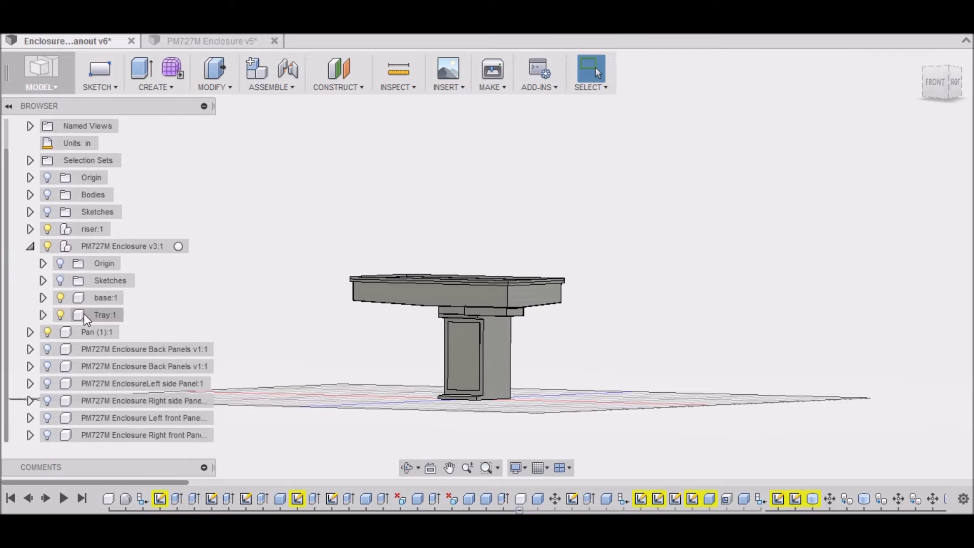
pyautogui.click(65, 315)
pyautogui.click(60, 316)
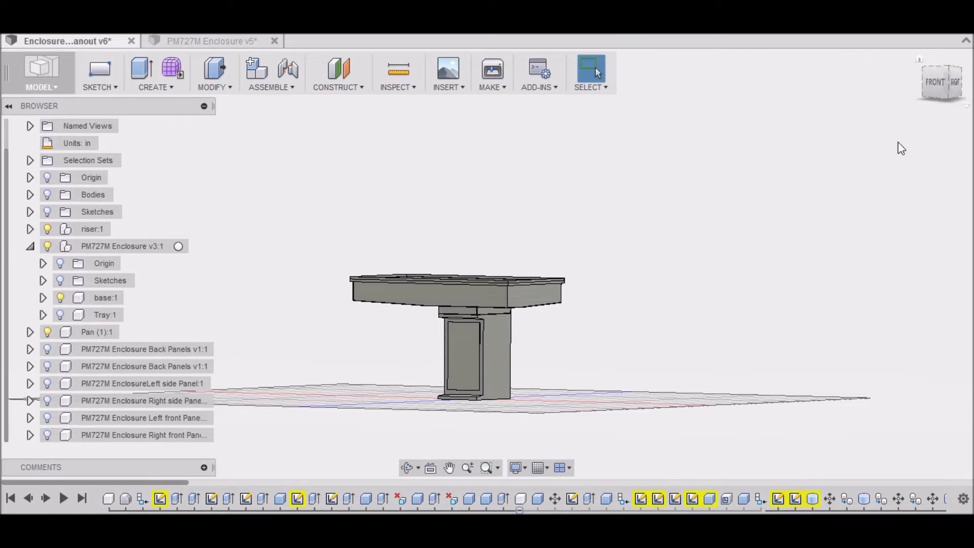
# - Examine the pan's cleanout opening and sloped floor from the top, front, right and back
pyautogui.click(944, 91)
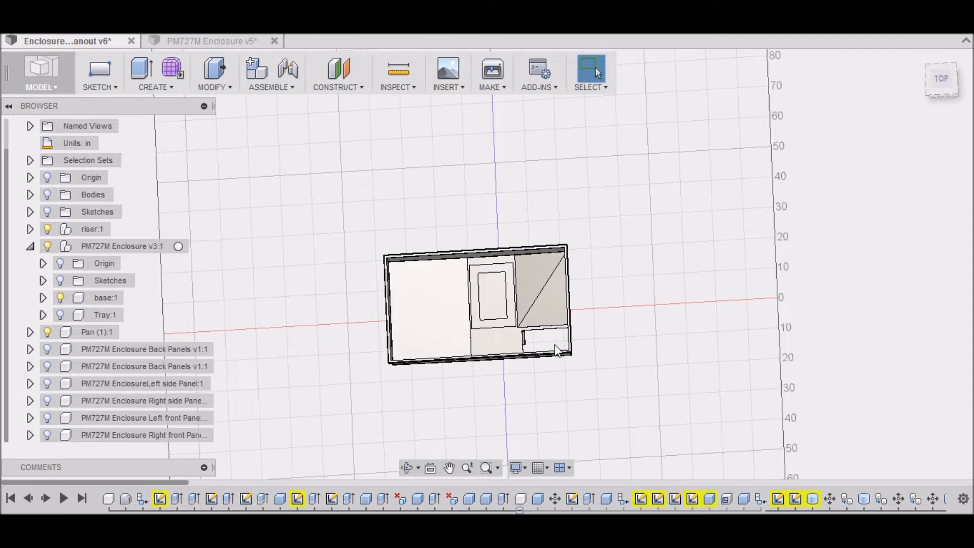
pyautogui.click(933, 84)
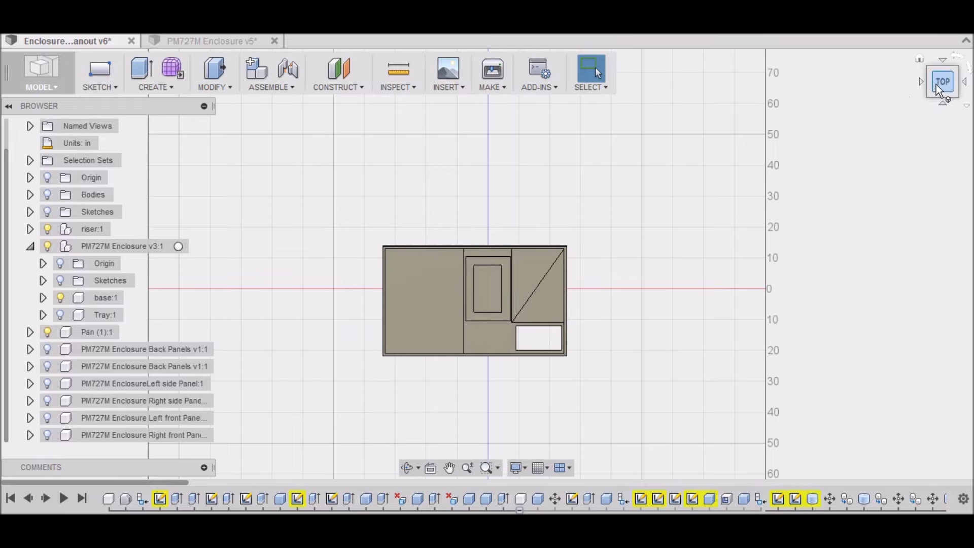
pyautogui.moveTo(935, 84)
pyautogui.mouseDown()
pyautogui.moveTo(920, 1)
pyautogui.moveTo(917, 32)
pyautogui.mouseUp()
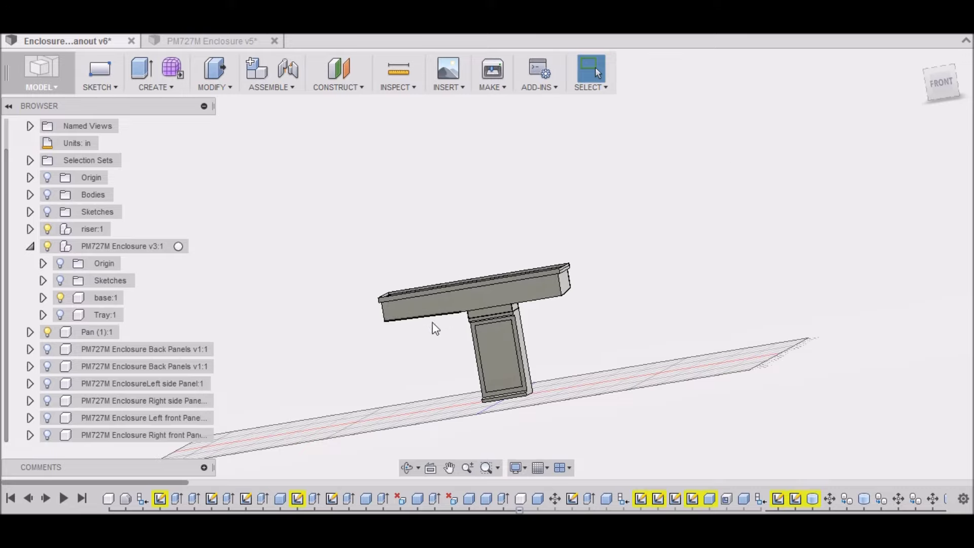
pyautogui.moveTo(954, 100); pyautogui.dragTo(947, 82)
pyautogui.click(947, 82)
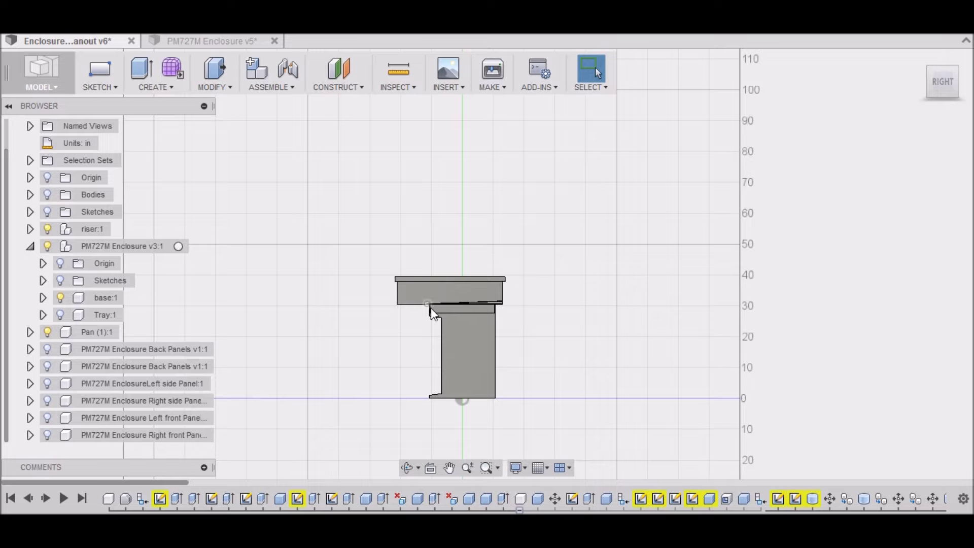
pyautogui.moveTo(936, 84); pyautogui.dragTo(941, 87)
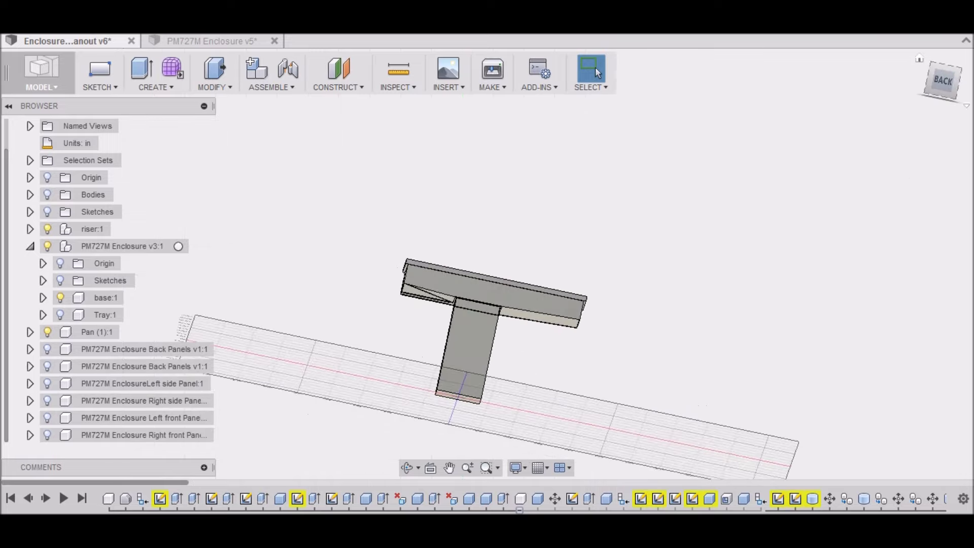
pyautogui.click(943, 83)
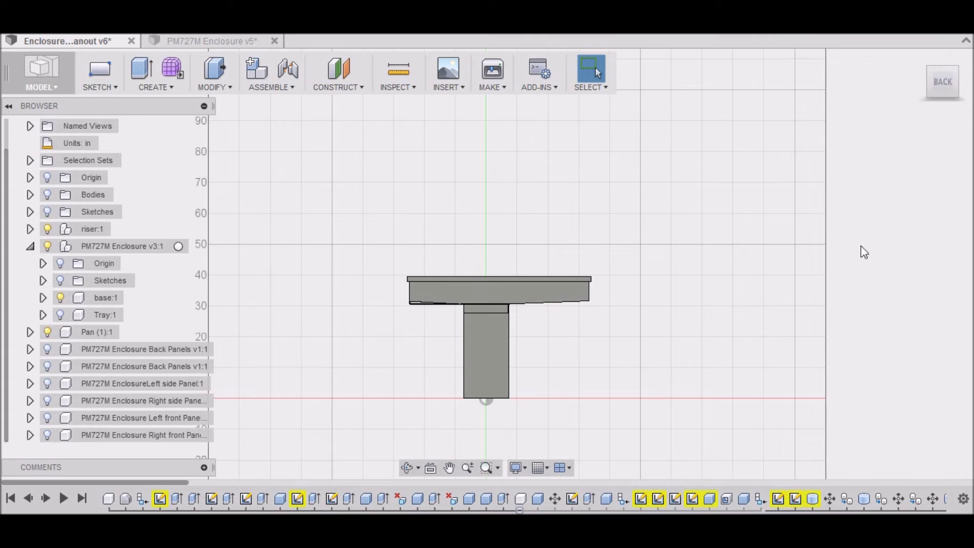
pyautogui.moveTo(946, 104)
pyautogui.moveTo(942, 89)
pyautogui.mouseDown()
pyautogui.moveTo(971, 87)
pyautogui.moveTo(971, 142)
pyautogui.mouseUp()
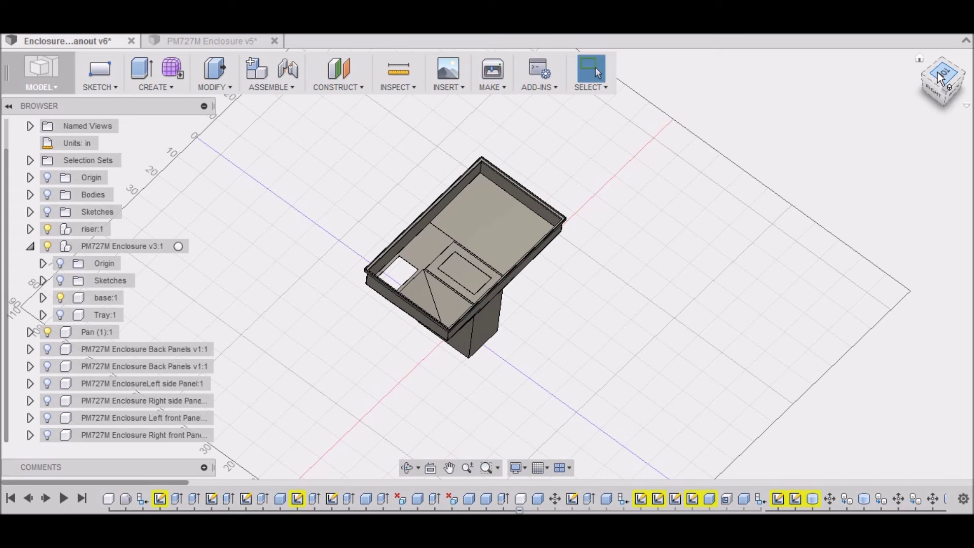
# - Hide the pan, toggle the riser's visibility to inspect it on the base, and show the pan again
pyautogui.click(919, 59)
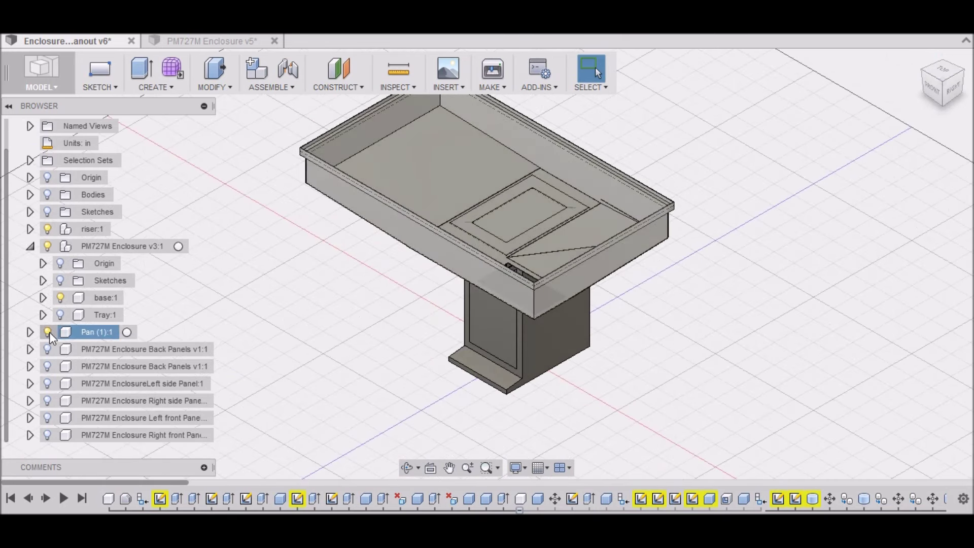
pyautogui.click(48, 332)
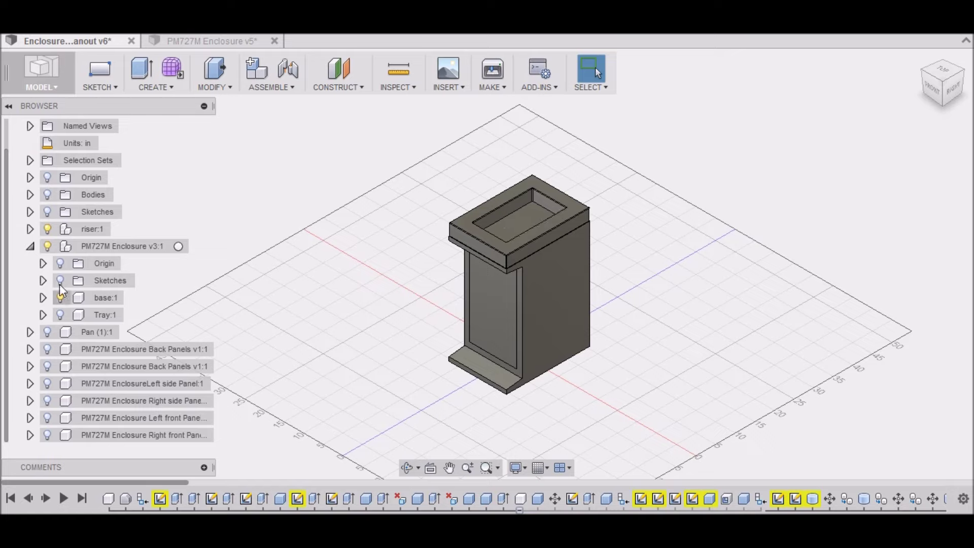
pyautogui.click(47, 229)
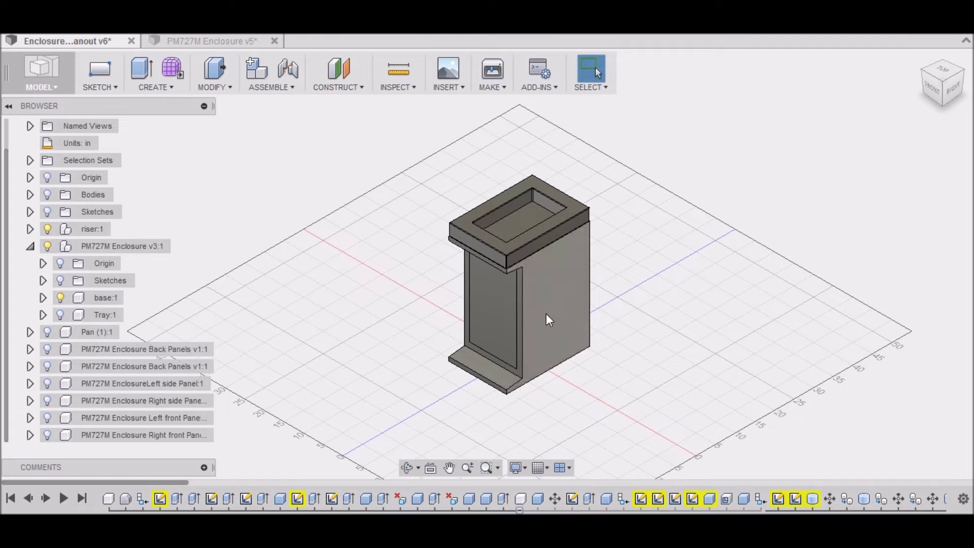
pyautogui.click(47, 332)
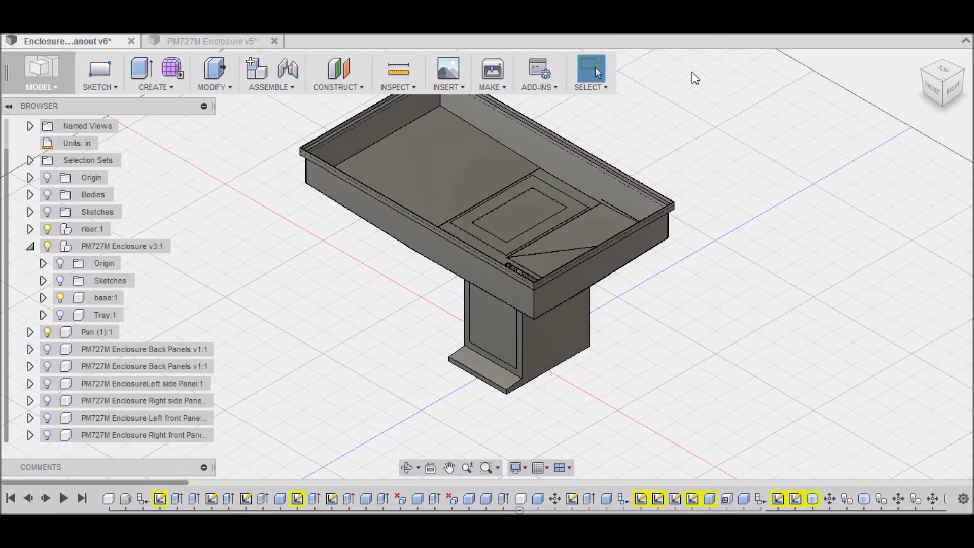
# - Examine the lip along the pan's rim at the back corner and along the rear wall
pyautogui.scroll(-2, 411, 324)
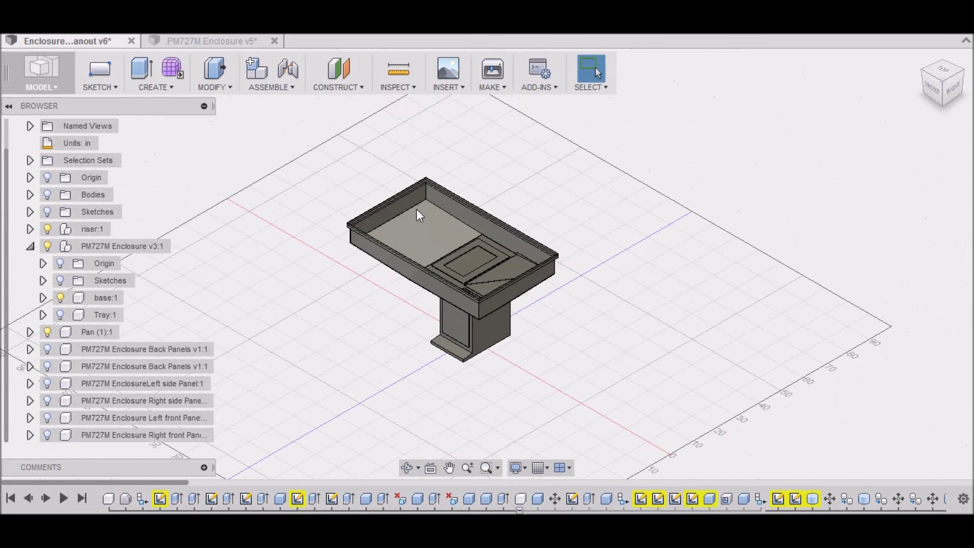
pyautogui.scroll(5, 407, 200)
pyautogui.scroll(-1, 433, 167)
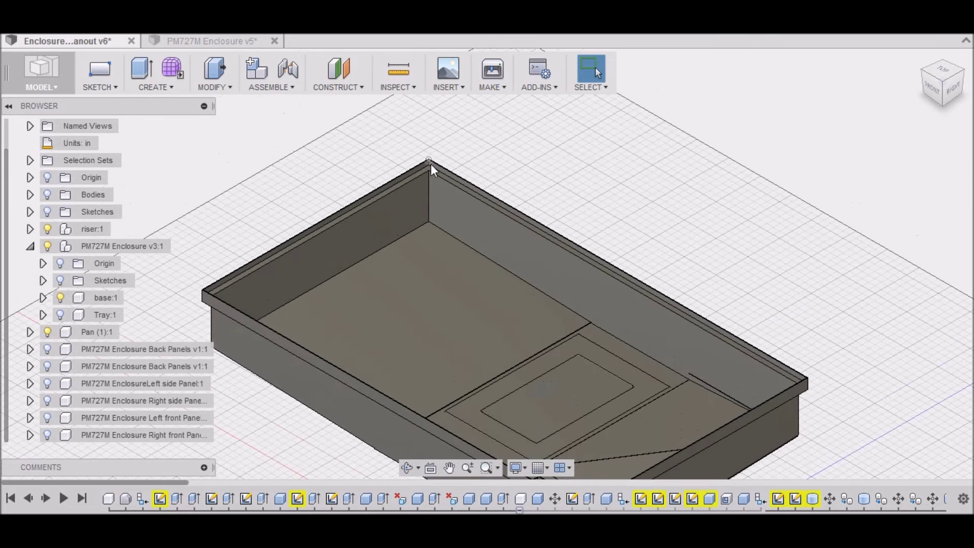
pyautogui.scroll(5, 424, 185)
pyautogui.scroll(2, 421, 259)
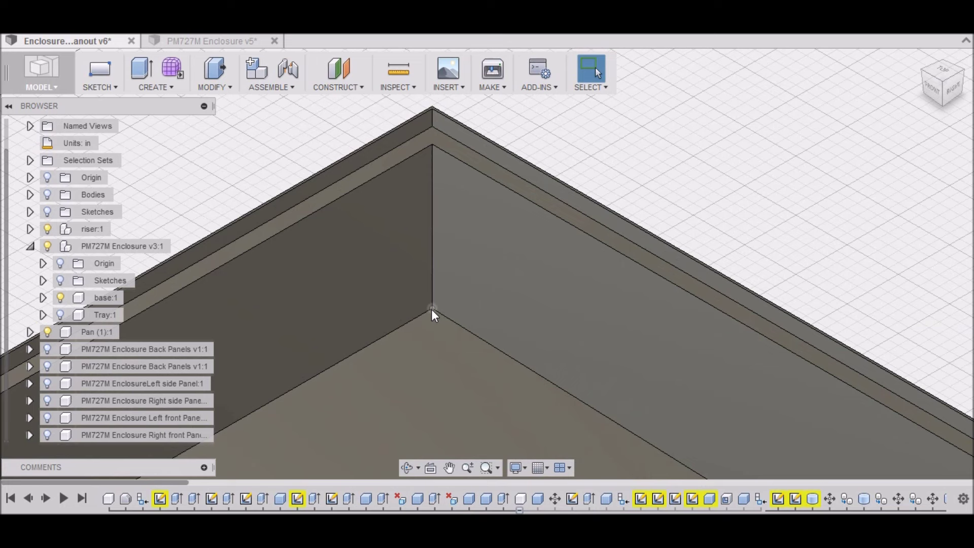
pyautogui.scroll(-4, 432, 308)
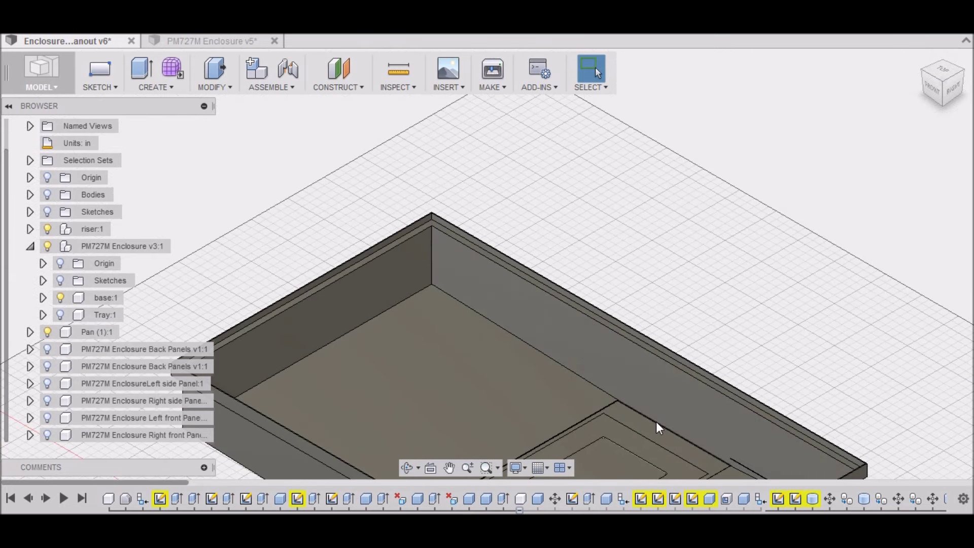
pyautogui.scroll(4, 677, 367)
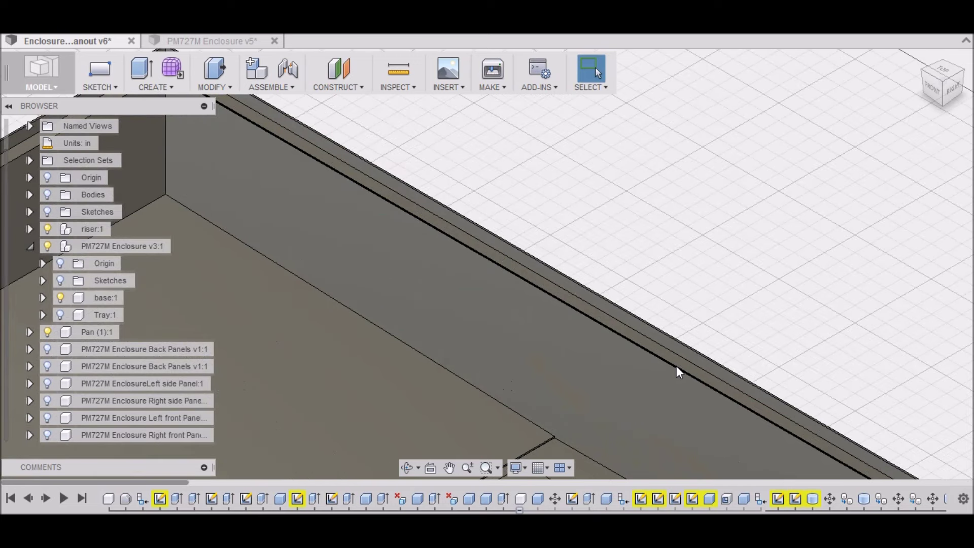
pyautogui.scroll(-8, 676, 367)
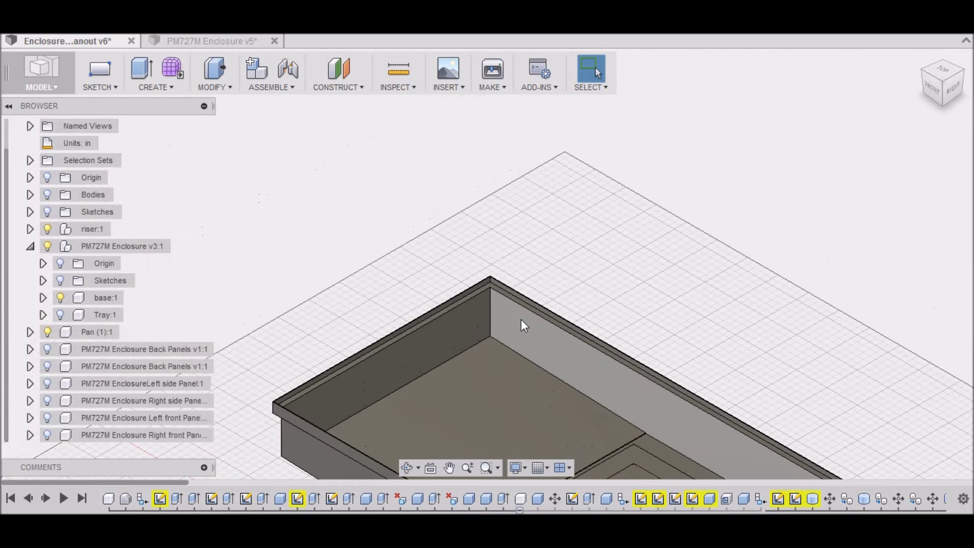
pyautogui.scroll(4, 490, 285)
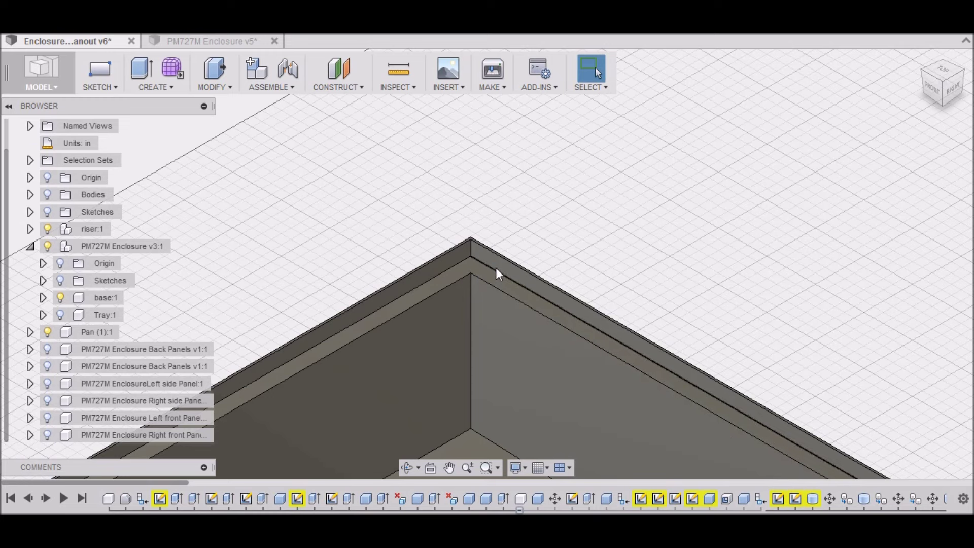
# - Show the first PM727M Enclosure Back Panels v1:1 component on the pan's rear rim
pyautogui.scroll(-3, 494, 254)
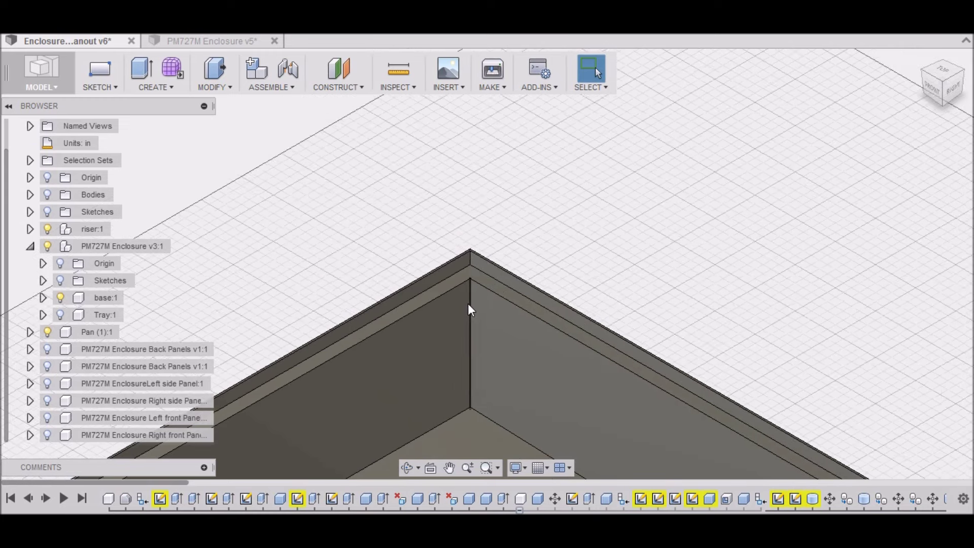
pyautogui.click(56, 349)
pyautogui.click(47, 348)
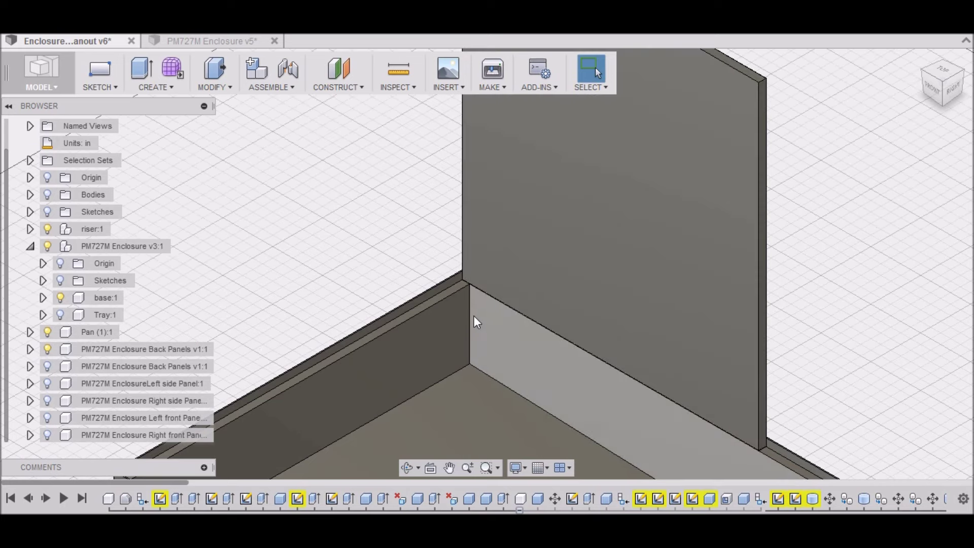
# - Examine the back panel's edges and its fit on the pan's rear lip from the front, right and back
pyautogui.scroll(-5, 474, 317)
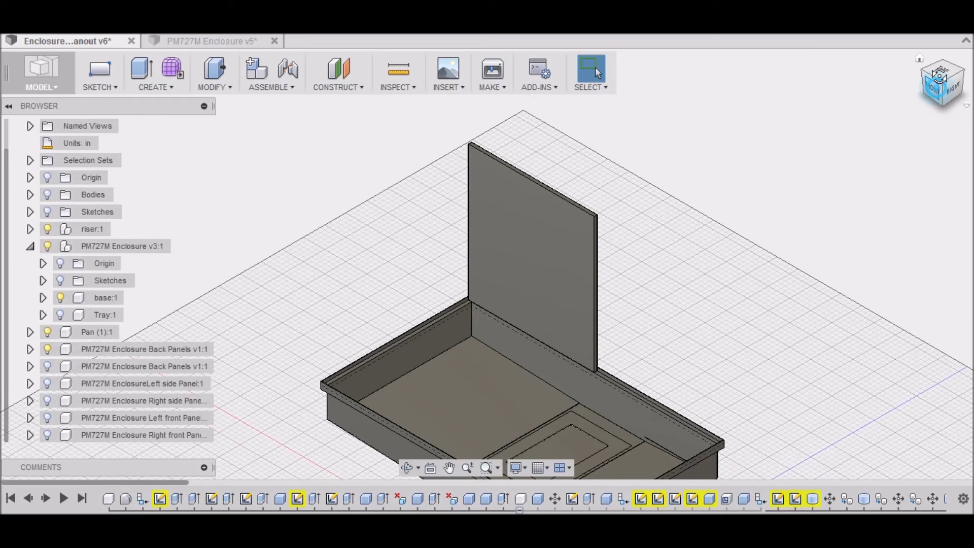
pyautogui.moveTo(939, 86)
pyautogui.mouseDown()
pyautogui.moveTo(922, 57)
pyautogui.moveTo(852, 34)
pyautogui.moveTo(837, 71)
pyautogui.moveTo(852, 89)
pyautogui.mouseUp()
pyautogui.scroll(6, 550, 268)
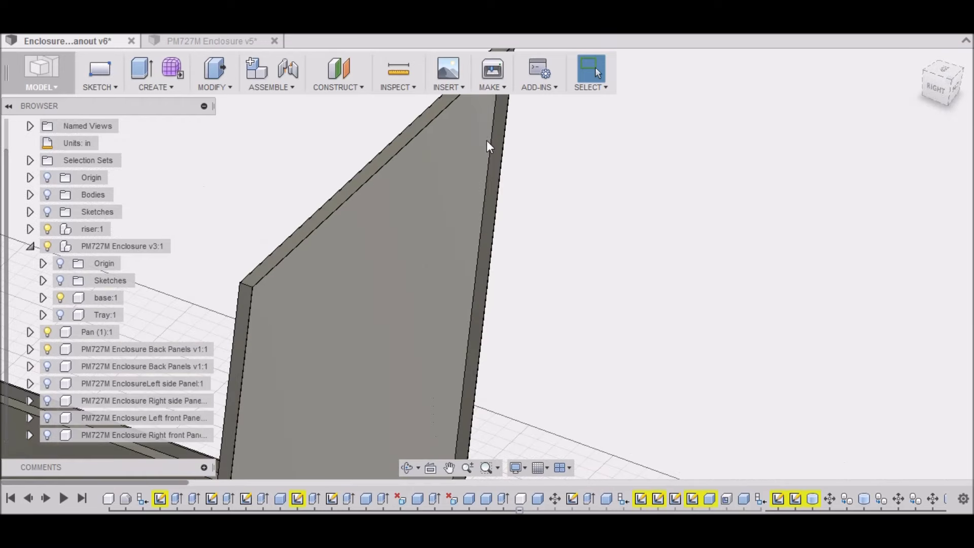
pyautogui.scroll(-3, 490, 264)
pyautogui.scroll(-1, 492, 271)
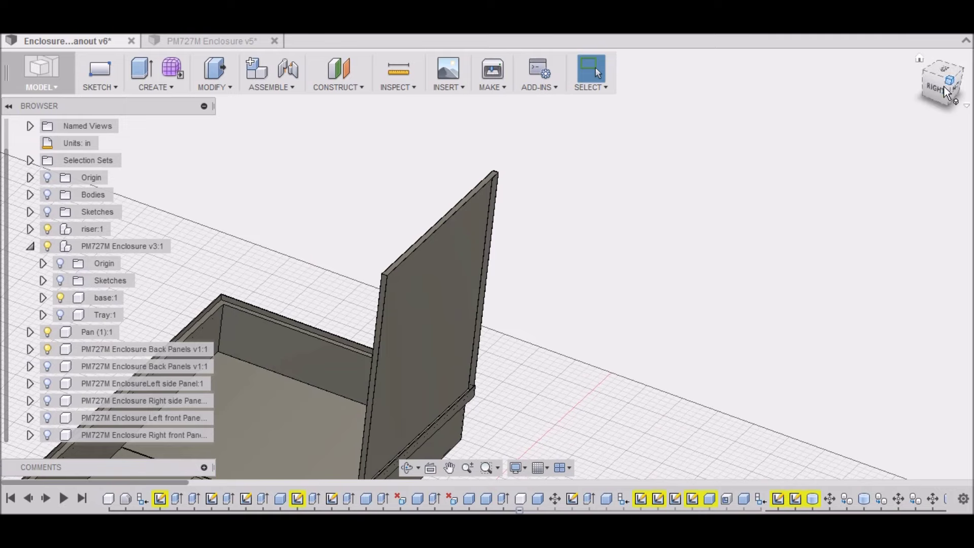
pyautogui.moveTo(943, 86); pyautogui.dragTo(959, 71)
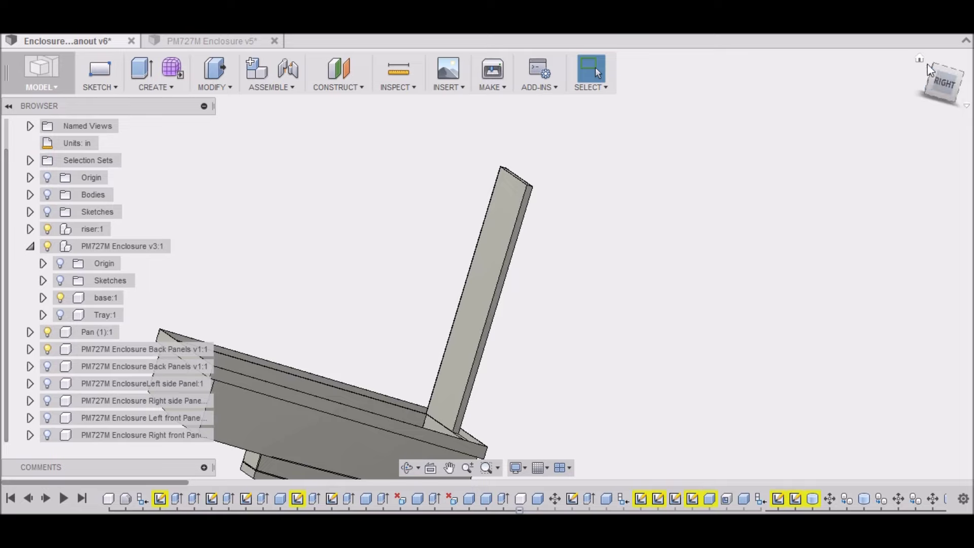
pyautogui.click(940, 80)
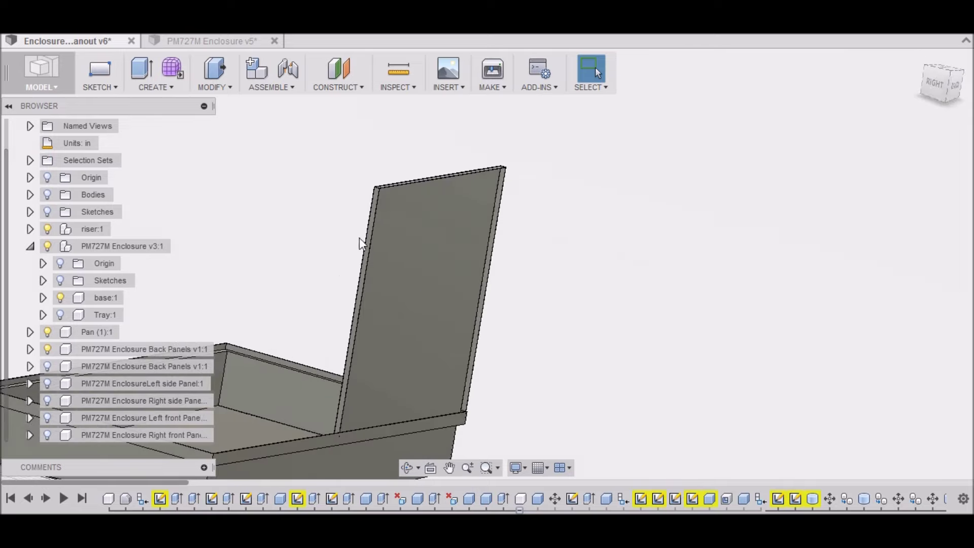
pyautogui.scroll(-5, 485, 388)
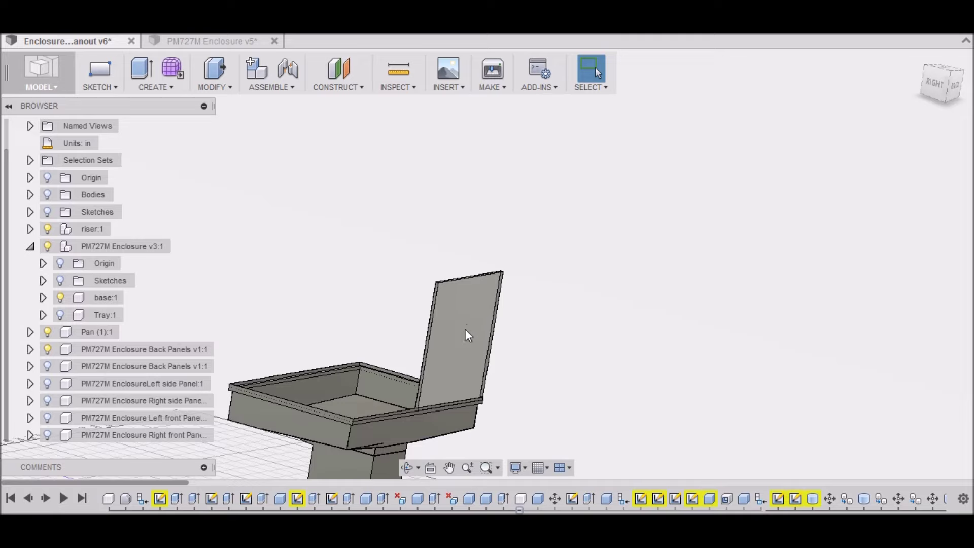
pyautogui.click(930, 86)
pyautogui.moveTo(968, 73)
pyautogui.mouseDown()
pyautogui.moveTo(971, 64)
pyautogui.moveTo(973, 105)
pyautogui.moveTo(973, 89)
pyautogui.mouseUp()
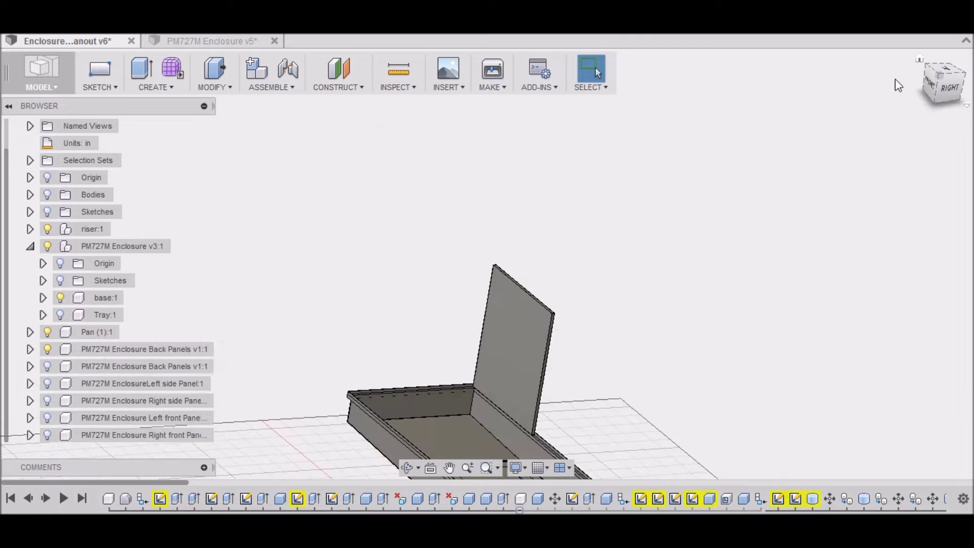
pyautogui.click(917, 59)
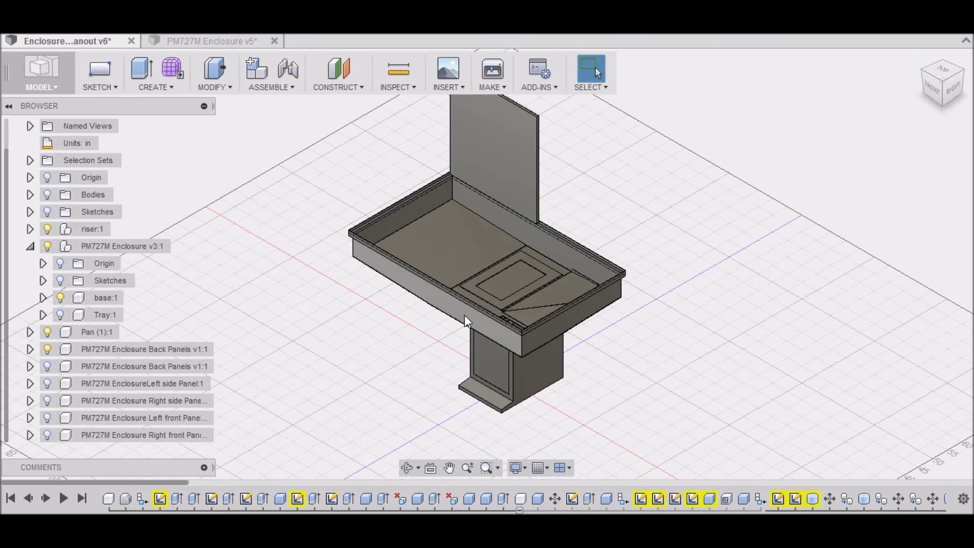
# - Show the Tray:1 component and inspect it and the cleanout area from below and above the pan
pyautogui.click(59, 315)
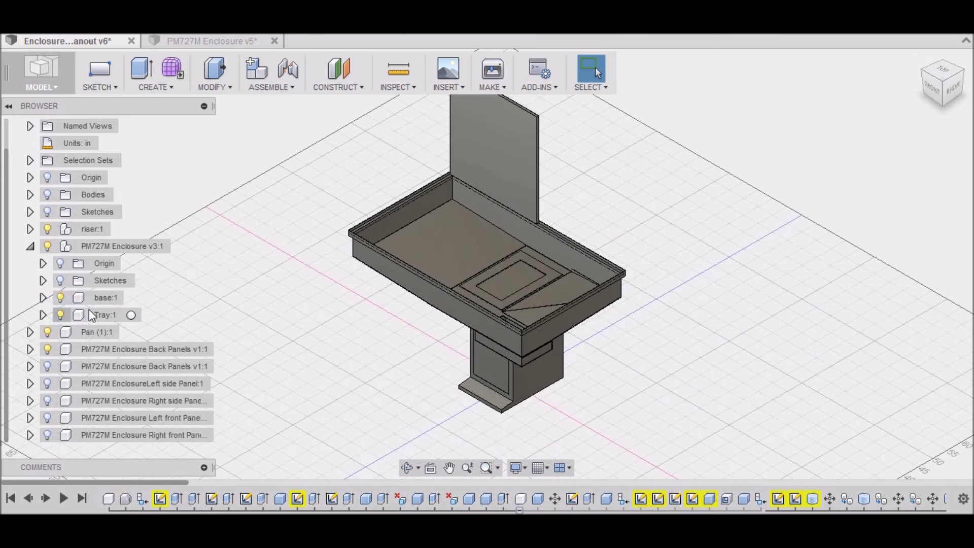
pyautogui.click(941, 87)
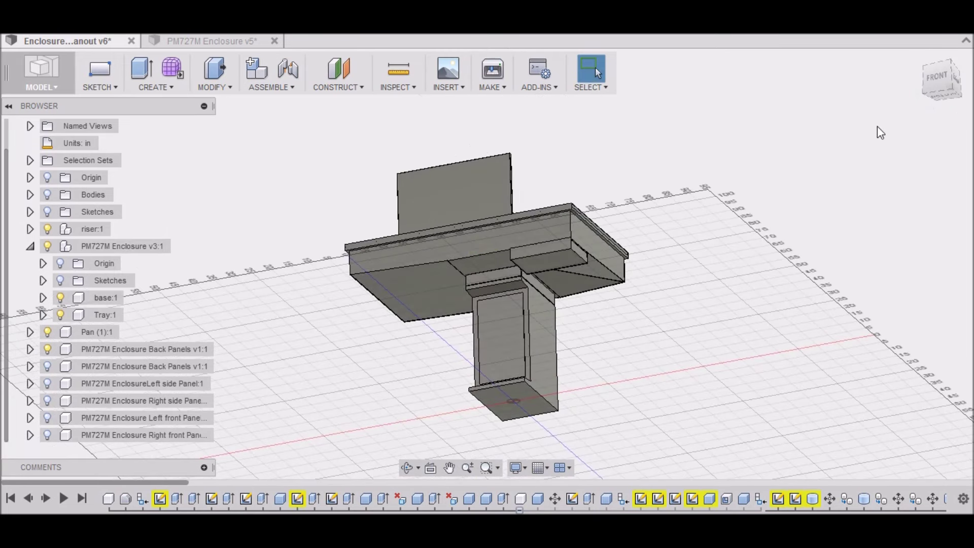
pyautogui.moveTo(938, 85); pyautogui.dragTo(953, 167)
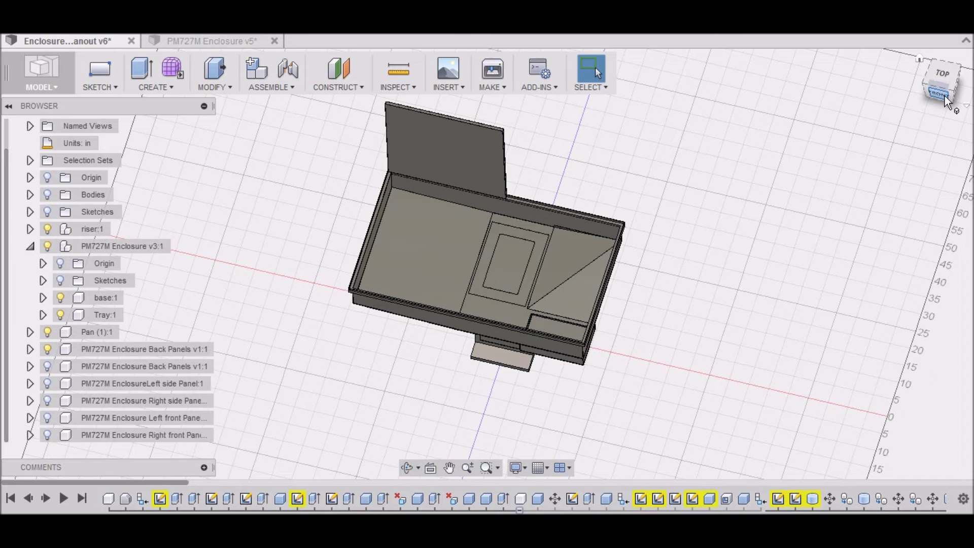
pyautogui.moveTo(944, 100)
pyautogui.mouseDown()
pyautogui.moveTo(945, 53)
pyautogui.moveTo(941, 118)
pyautogui.moveTo(943, 84)
pyautogui.mouseUp()
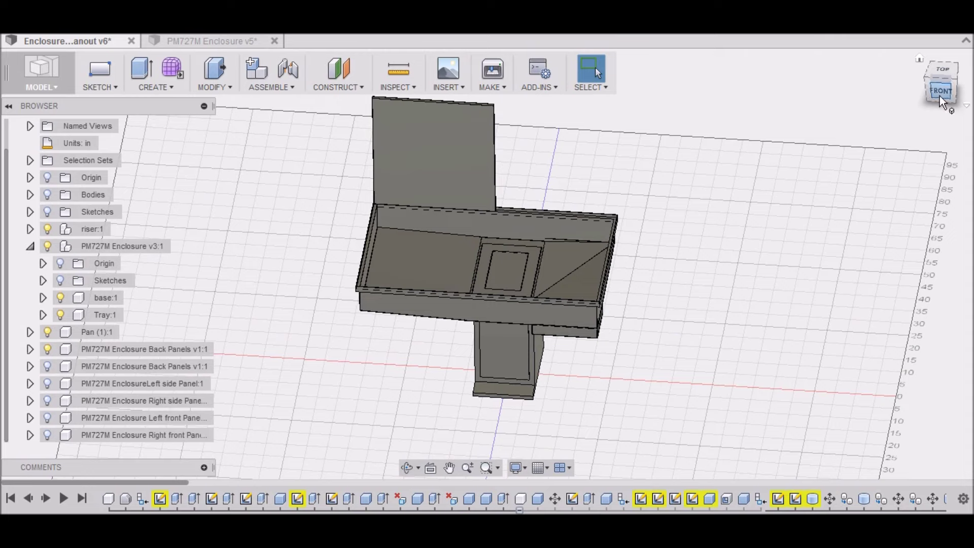
# - Show the second PM727M Enclosure Back Panels v1:1 component and inspect the seam between both panels from behind
pyautogui.click(53, 369)
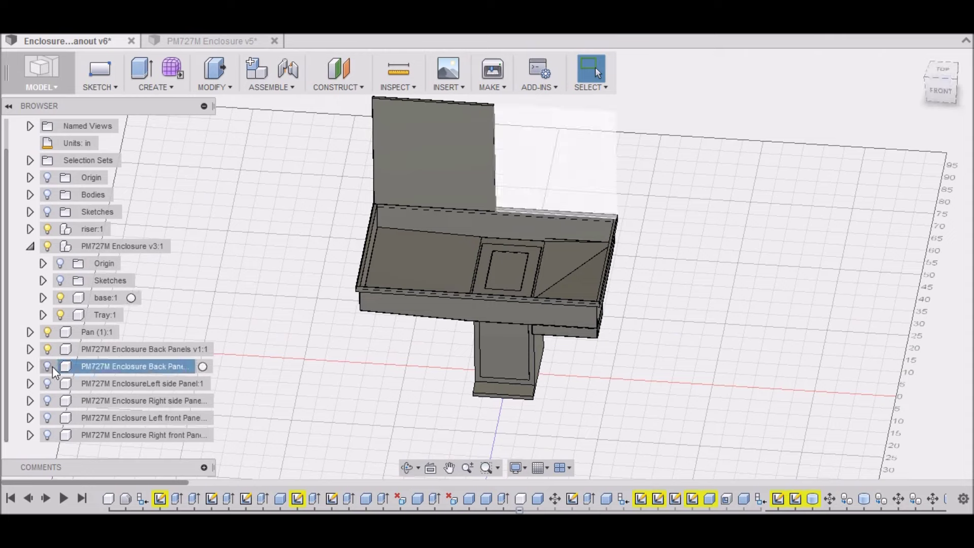
pyautogui.click(47, 367)
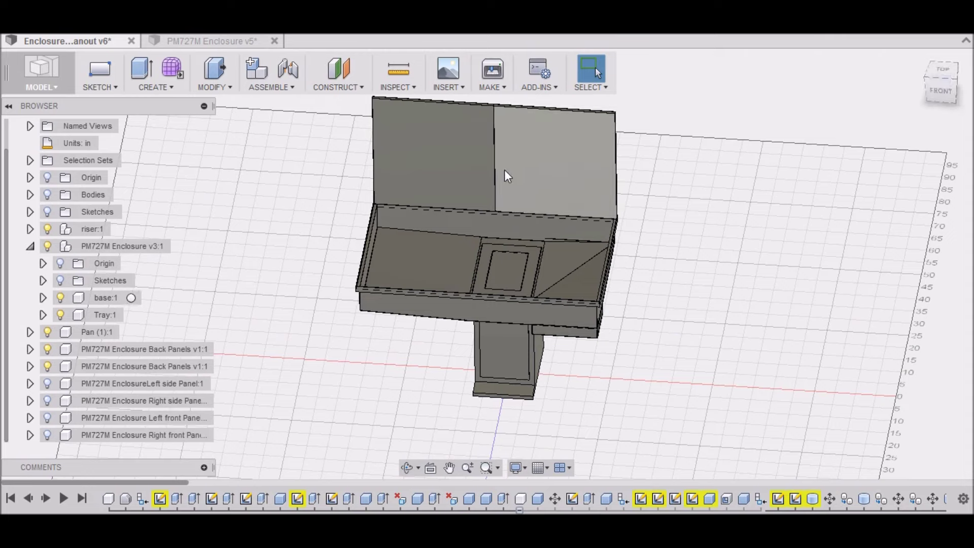
pyautogui.moveTo(441, 322)
pyautogui.keyDown('shift'); pyautogui.mouseDown(button='middle')
pyautogui.moveTo(513, 289)
pyautogui.moveTo(532, 223)
pyautogui.mouseUp(button='middle'); pyautogui.keyUp('shift')
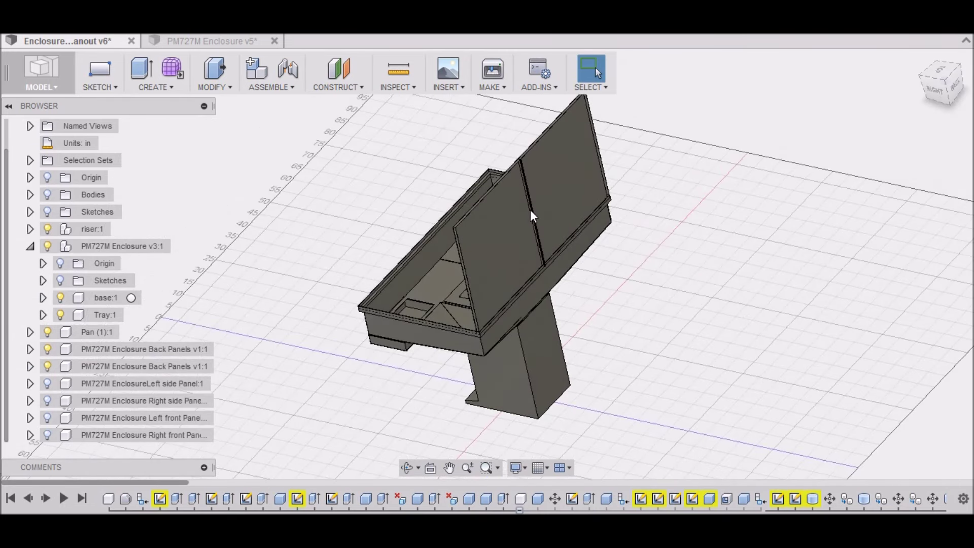
pyautogui.scroll(5, 533, 209)
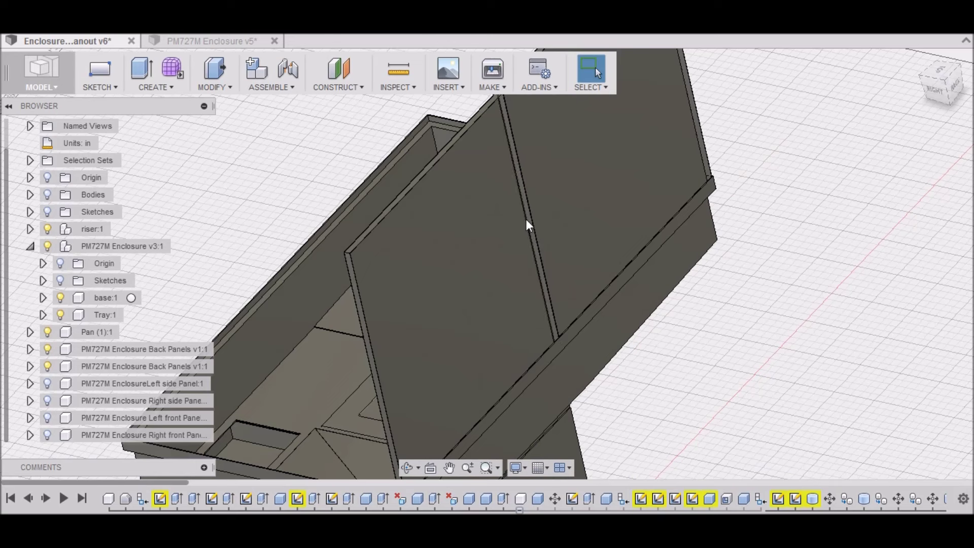
pyautogui.scroll(-5, 529, 231)
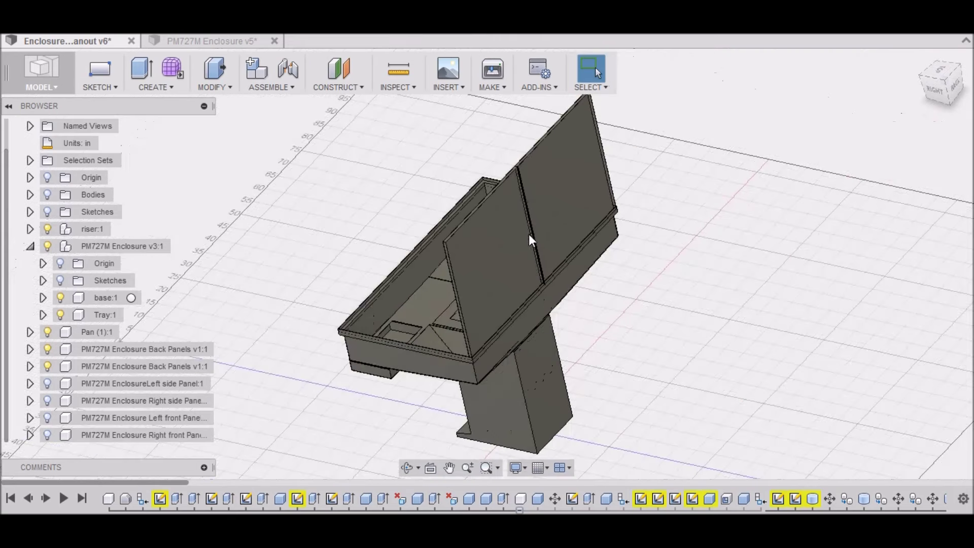
# - Show the left and right side panels and inspect their profile from the right and in the home view
pyautogui.click(51, 386)
pyautogui.click(49, 384)
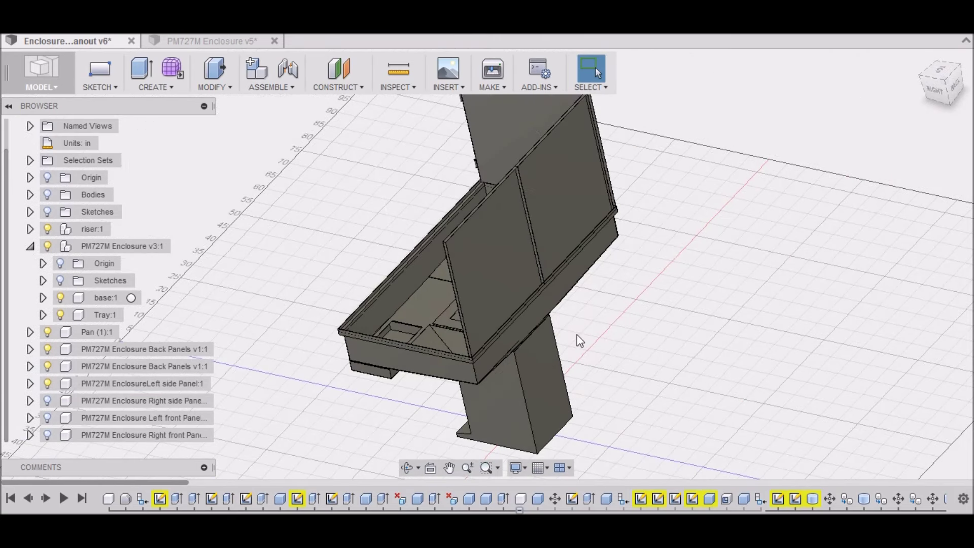
pyautogui.click(56, 401)
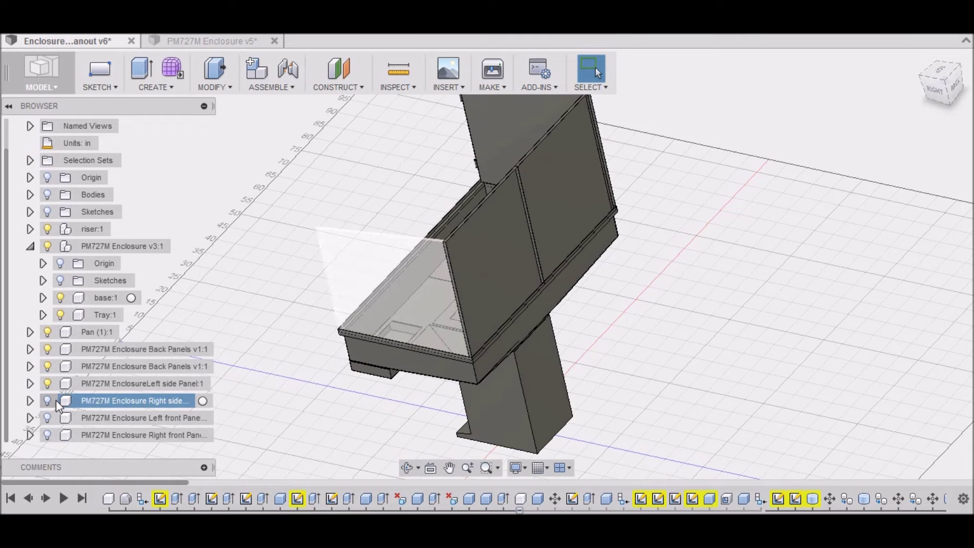
pyautogui.click(48, 400)
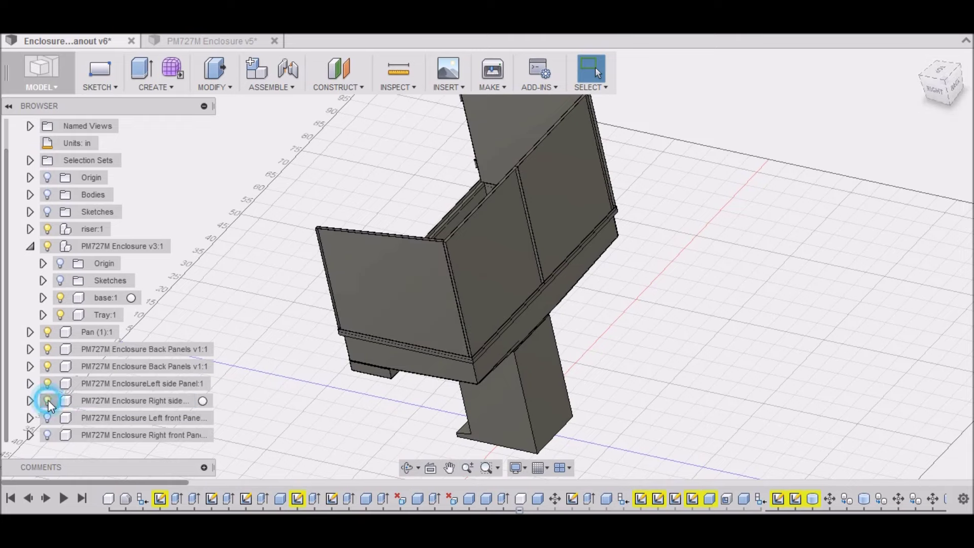
pyautogui.click(934, 88)
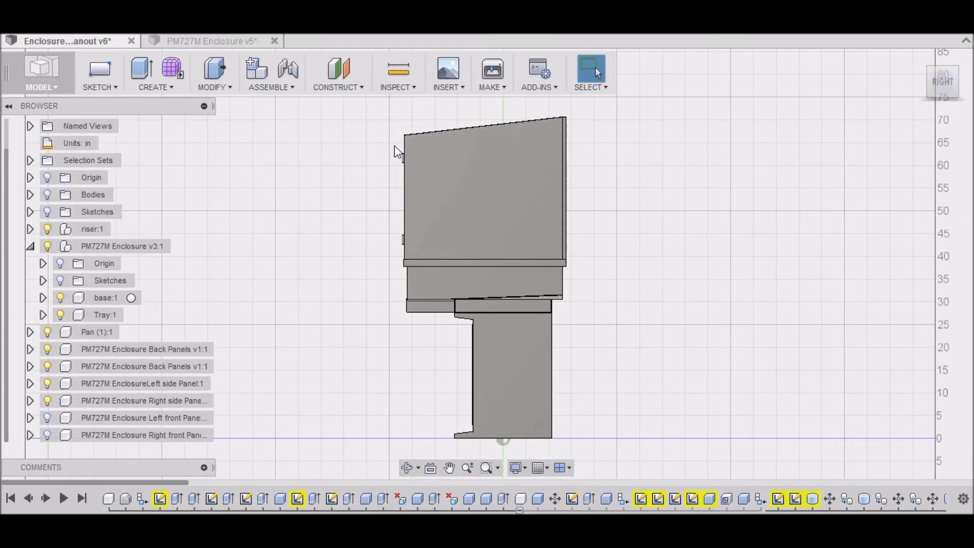
pyautogui.moveTo(934, 81); pyautogui.dragTo(929, 85)
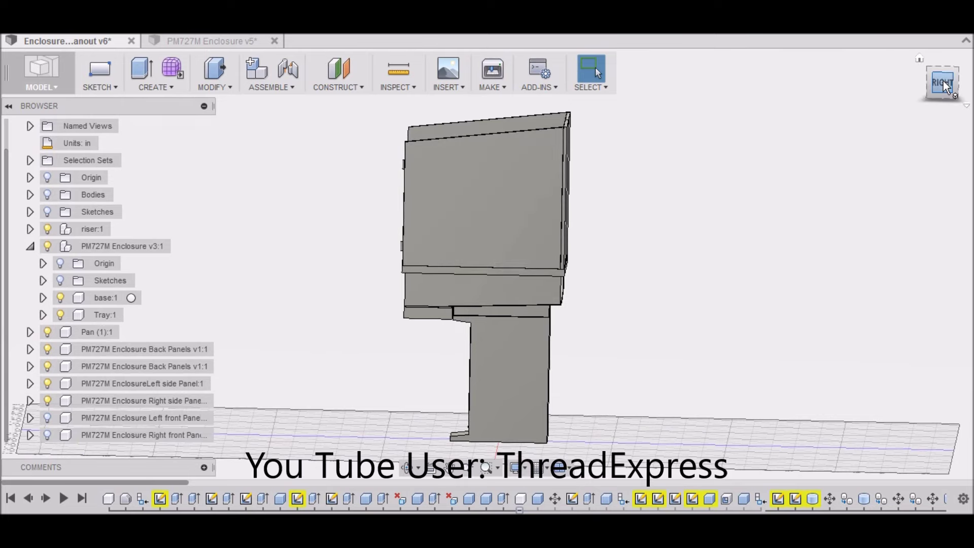
pyautogui.click(919, 55)
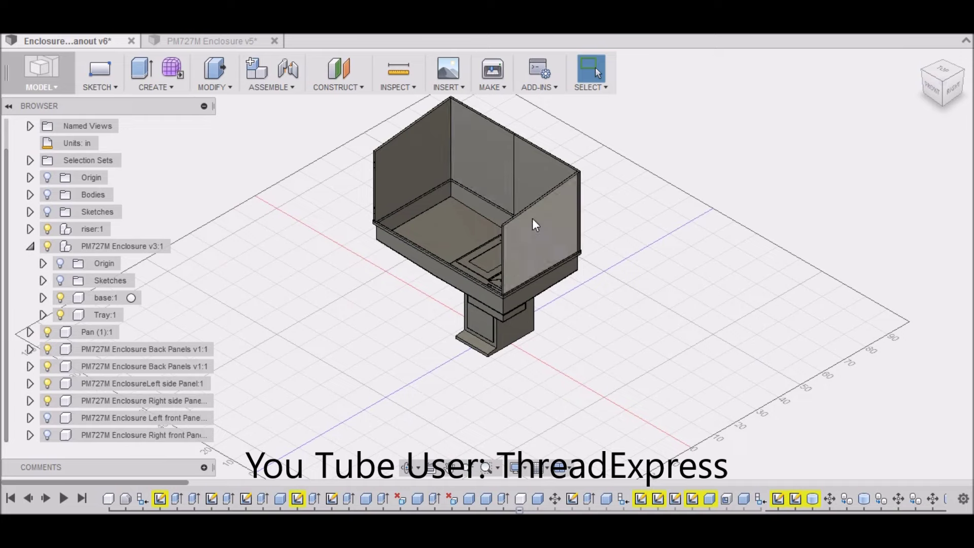
pyautogui.scroll(-2, 523, 232)
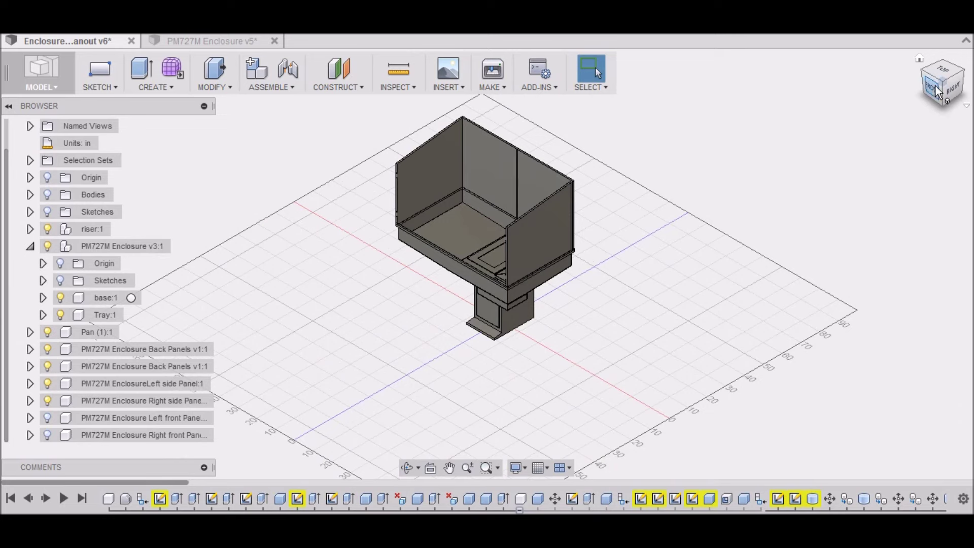
# - Show the left front and right front panels of the PM727M enclosure
pyautogui.moveTo(946, 87); pyautogui.dragTo(698, 141)
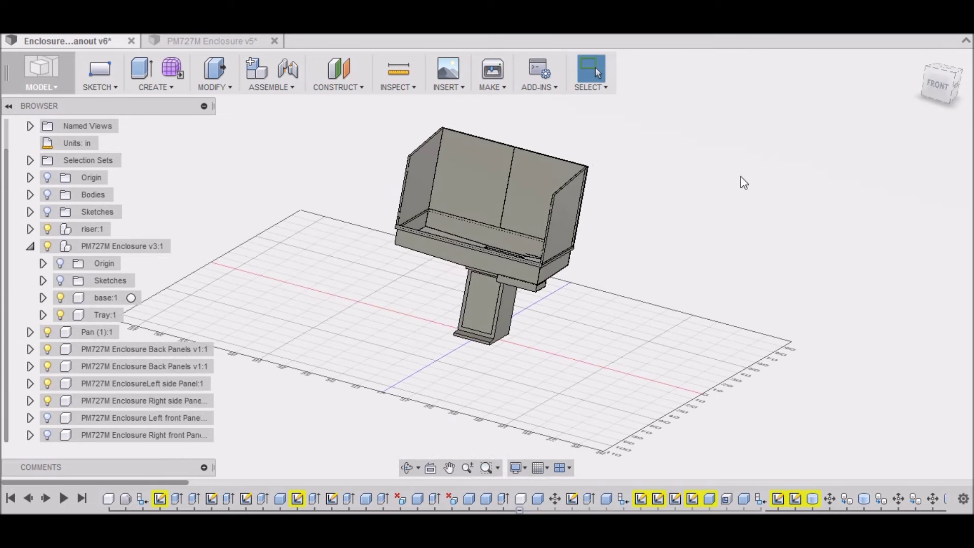
pyautogui.click(53, 417)
pyautogui.click(47, 417)
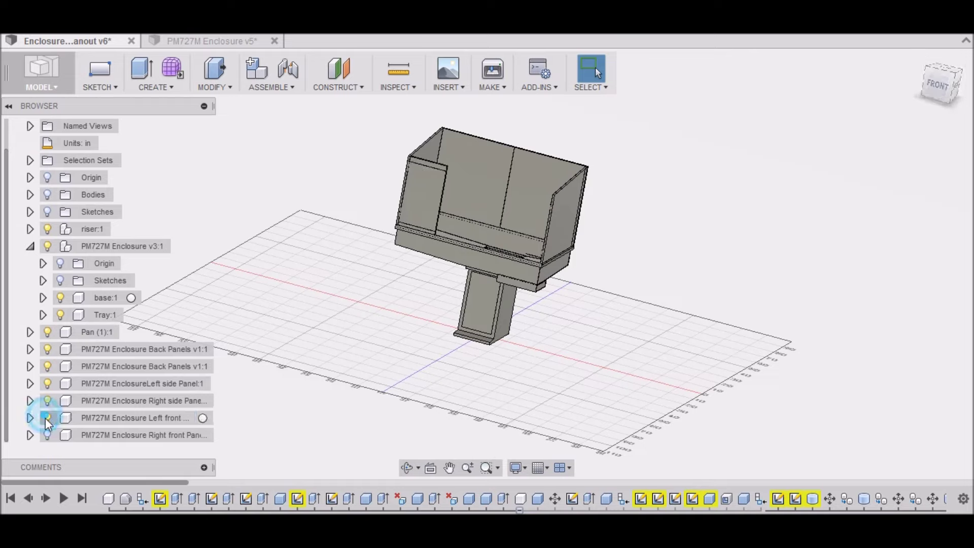
pyautogui.click(50, 436)
pyautogui.click(48, 435)
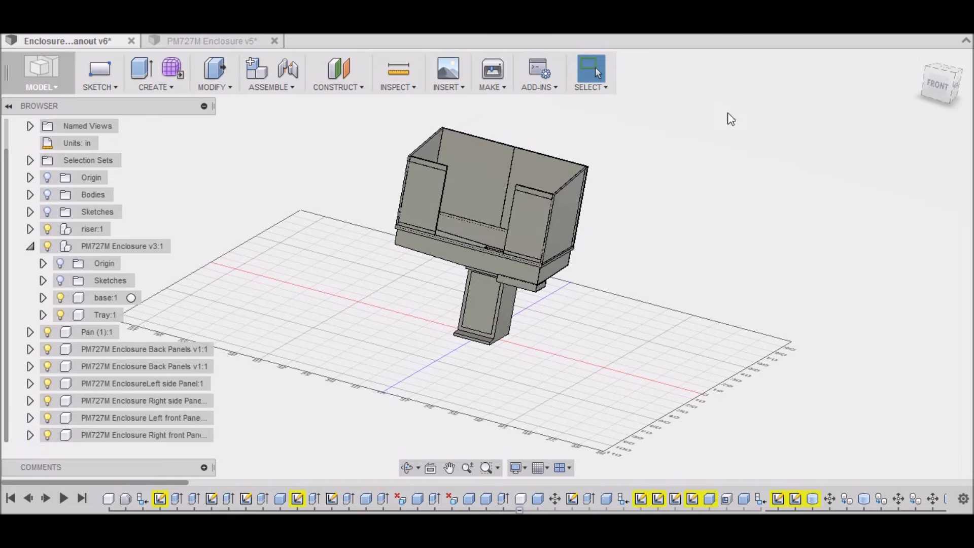
# - Examine the hinges joining the right front panel to the right side panel, from the front and from above
pyautogui.moveTo(941, 70); pyautogui.dragTo(940, 94)
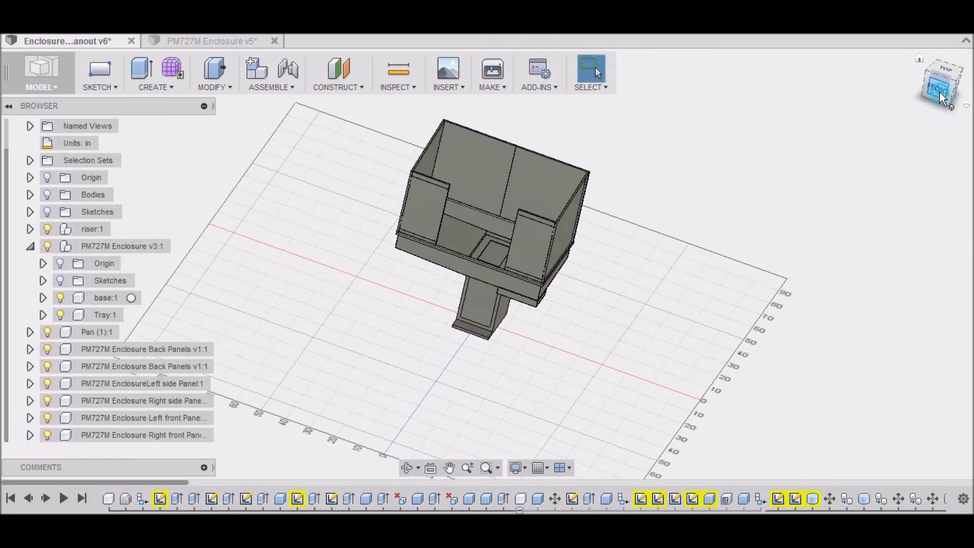
pyautogui.click(939, 91)
pyautogui.scroll(5, 557, 175)
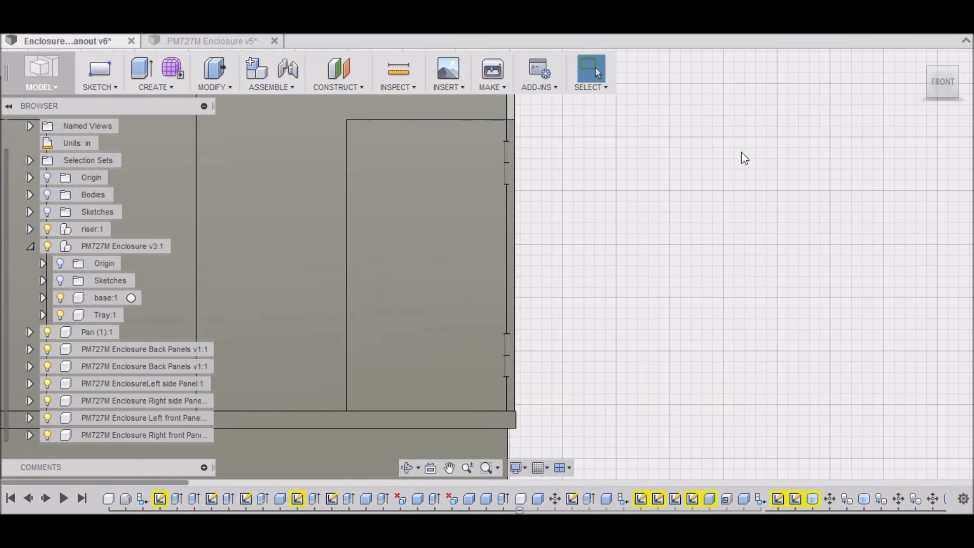
pyautogui.moveTo(939, 89)
pyautogui.mouseDown()
pyautogui.moveTo(916, 85)
pyautogui.moveTo(913, 122)
pyautogui.mouseUp()
pyautogui.scroll(3, 428, 315)
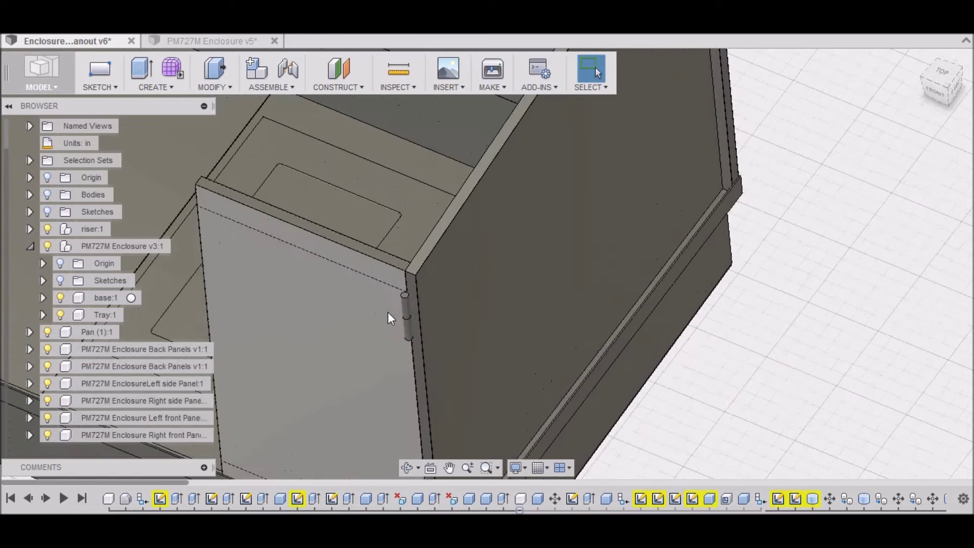
pyautogui.scroll(3, 387, 312)
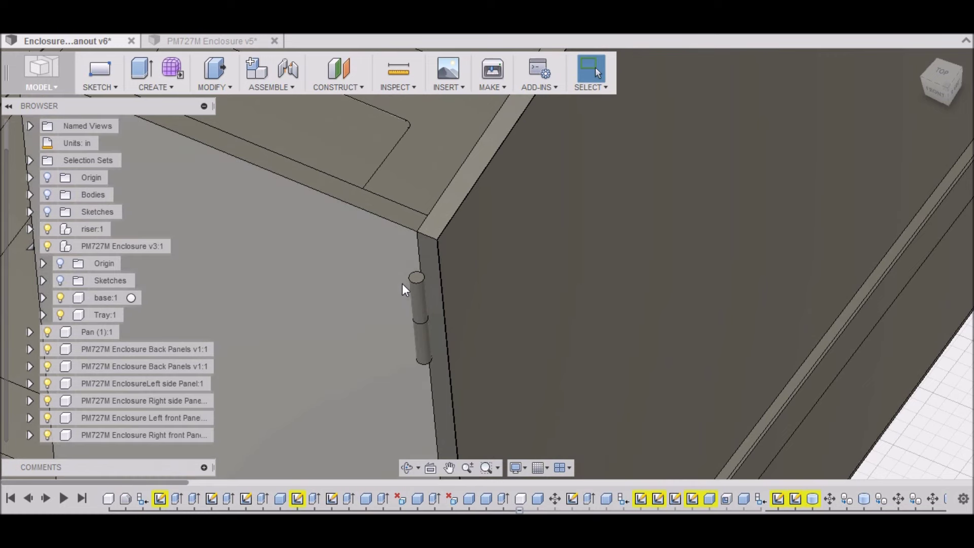
pyautogui.scroll(-5, 440, 289)
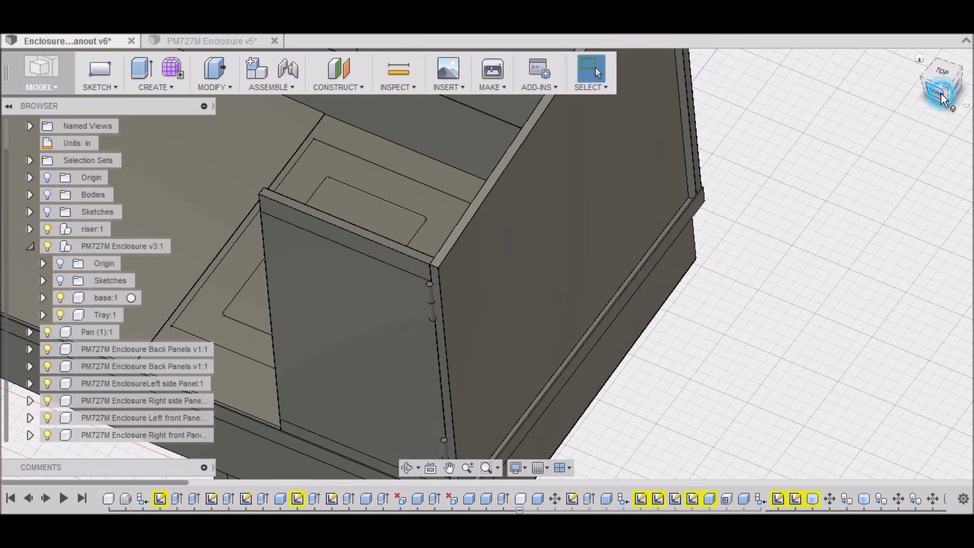
pyautogui.moveTo(942, 98); pyautogui.dragTo(889, 109)
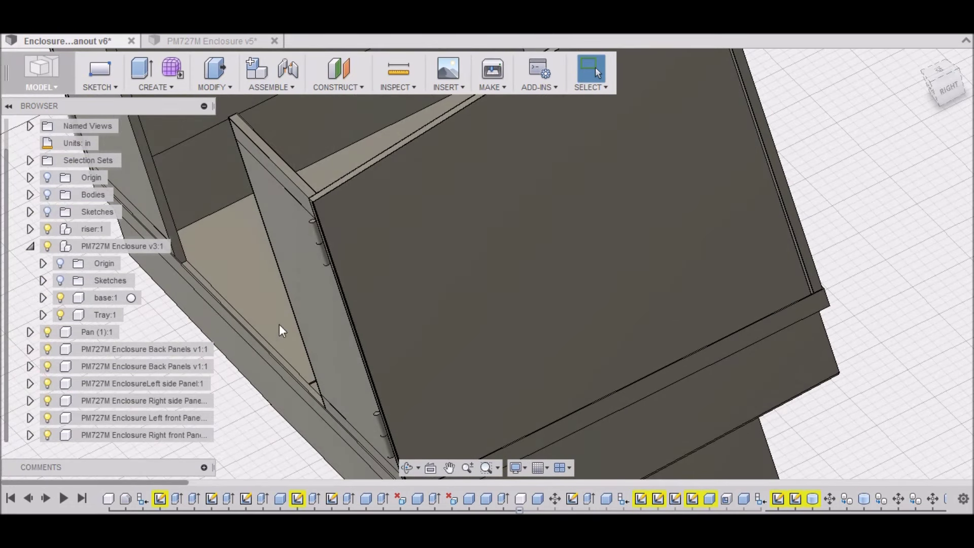
# - Examine the inner face of the left front panel from behind, looking over the right rear of the enclosure
pyautogui.click(943, 87)
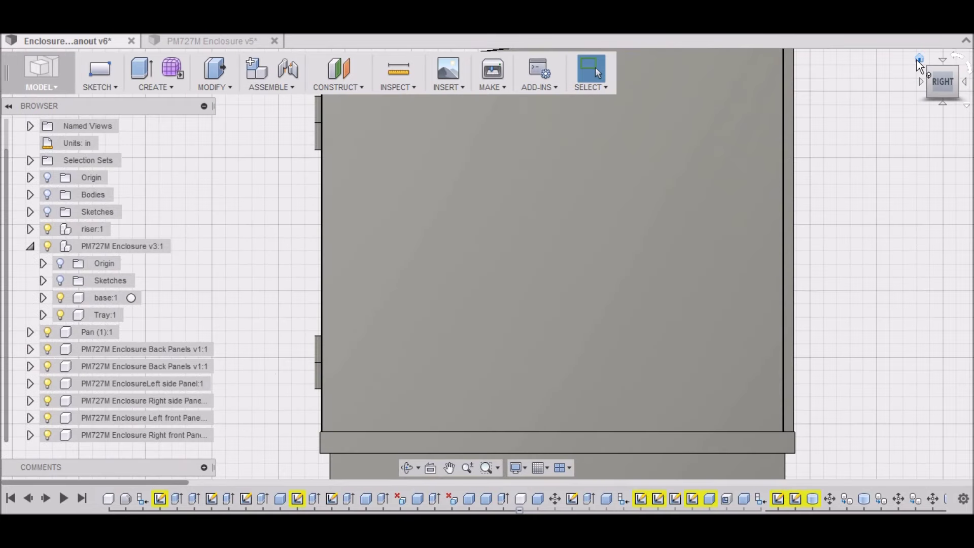
pyautogui.click(919, 59)
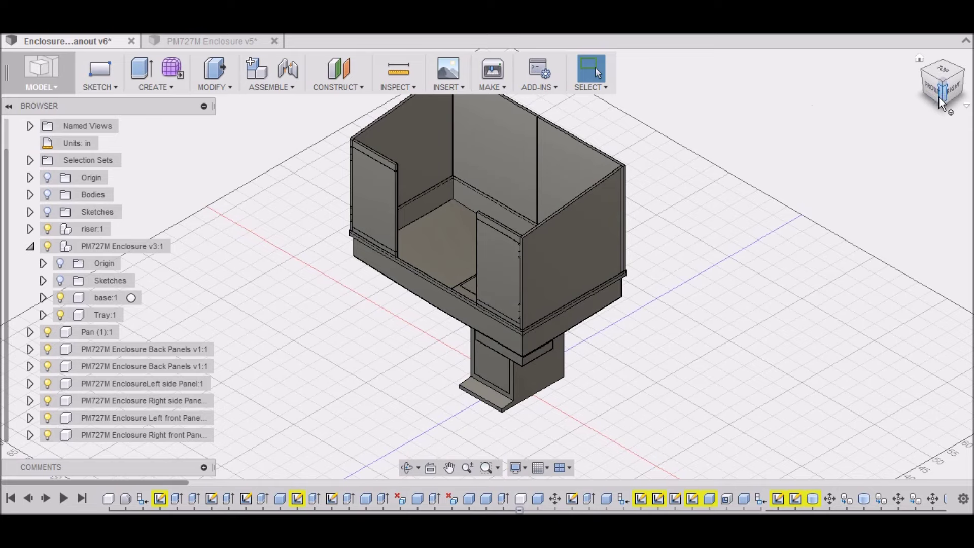
pyautogui.moveTo(942, 92)
pyautogui.mouseDown()
pyautogui.moveTo(917, 59)
pyautogui.moveTo(604, 93)
pyautogui.mouseUp()
pyautogui.scroll(6, 487, 104)
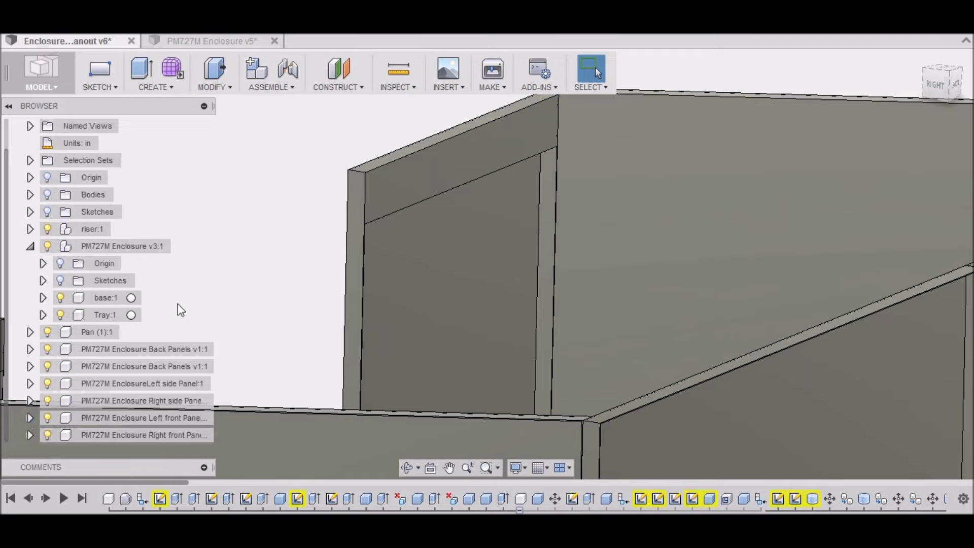
# - Show the Bodies folder with the translucent front doors and view the enclosure in the home view
pyautogui.click(47, 194)
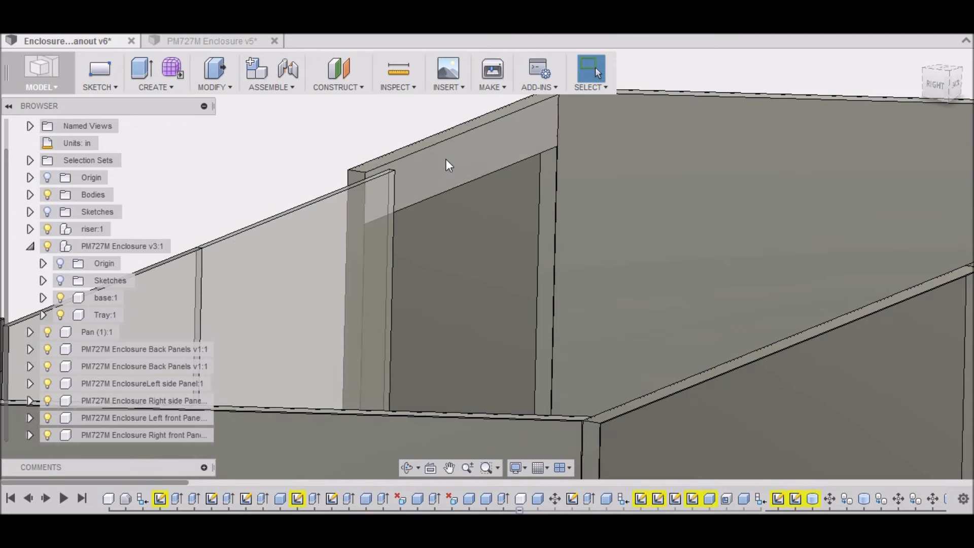
pyautogui.click(918, 59)
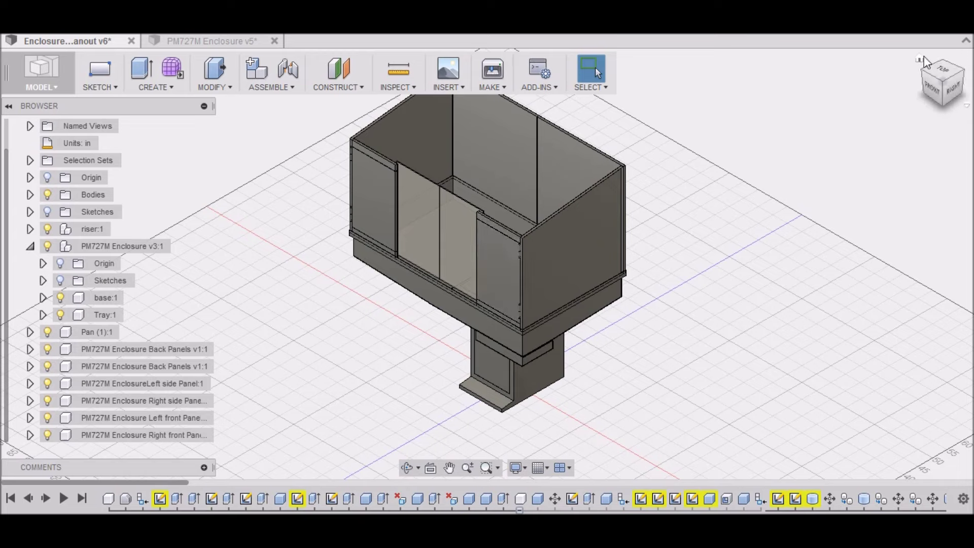
pyautogui.click(919, 59)
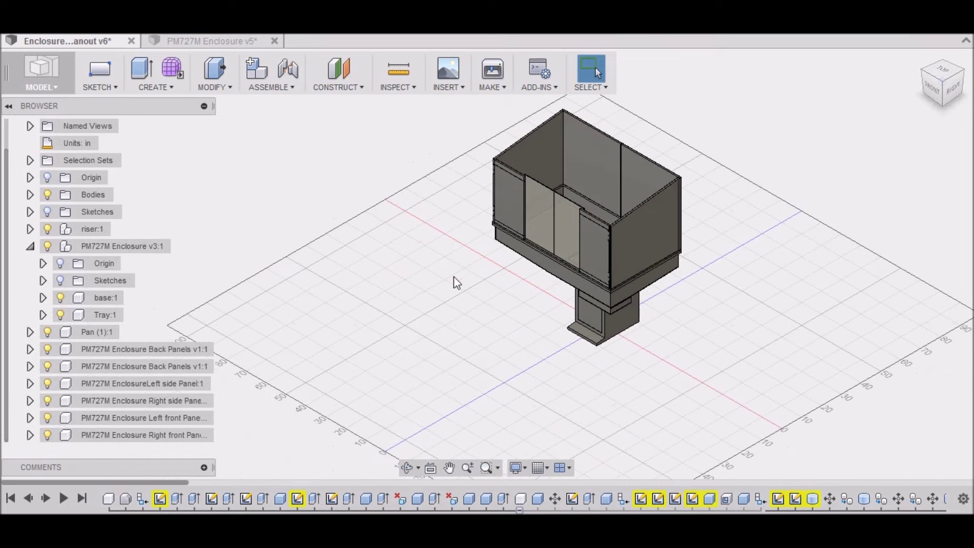
# - Examine the front doors, the pan rim and the riser, alternating between close-up and the whole enclosure
pyautogui.scroll(4, 504, 135)
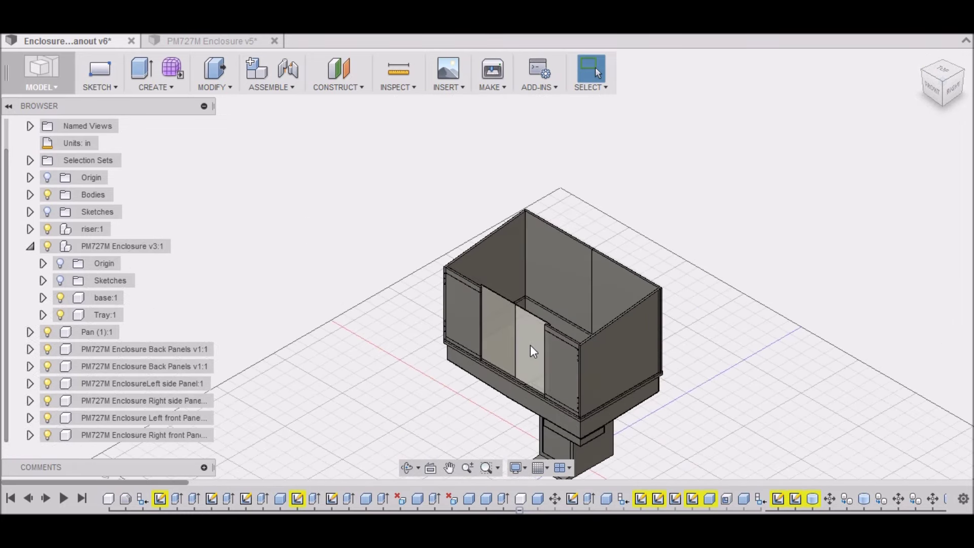
pyautogui.scroll(-3, 528, 347)
pyautogui.scroll(5, 540, 361)
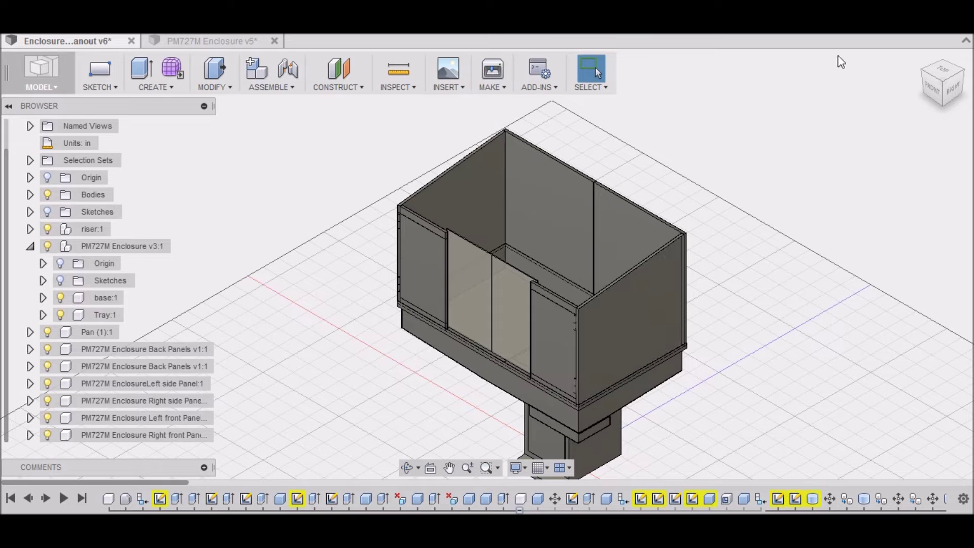
pyautogui.scroll(-2, 686, 184)
pyautogui.scroll(-1, 685, 185)
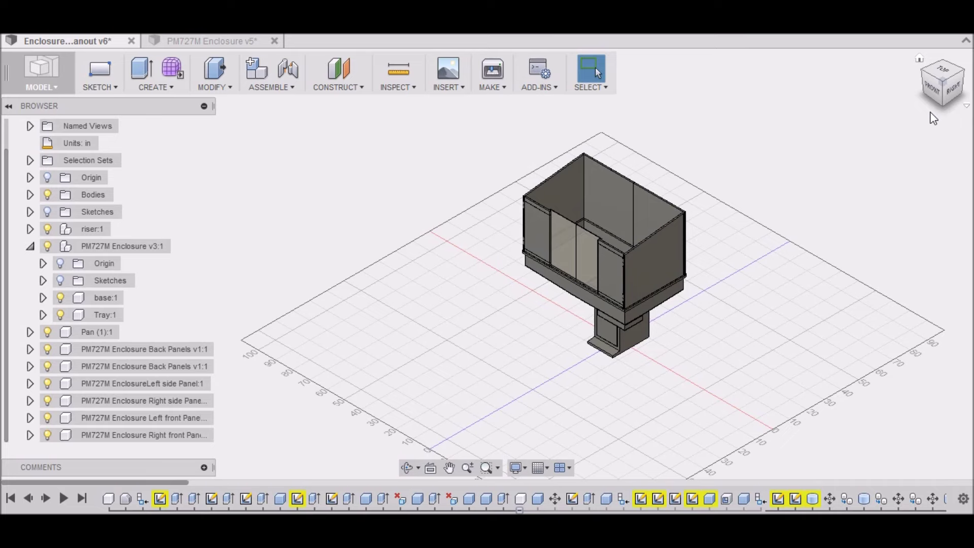
pyautogui.scroll(-2, 570, 303)
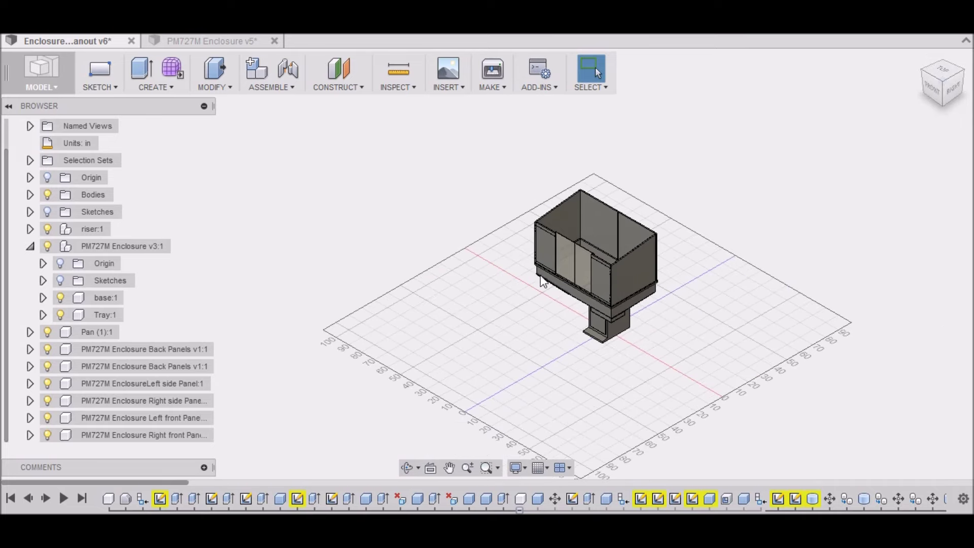
pyautogui.scroll(4, 585, 249)
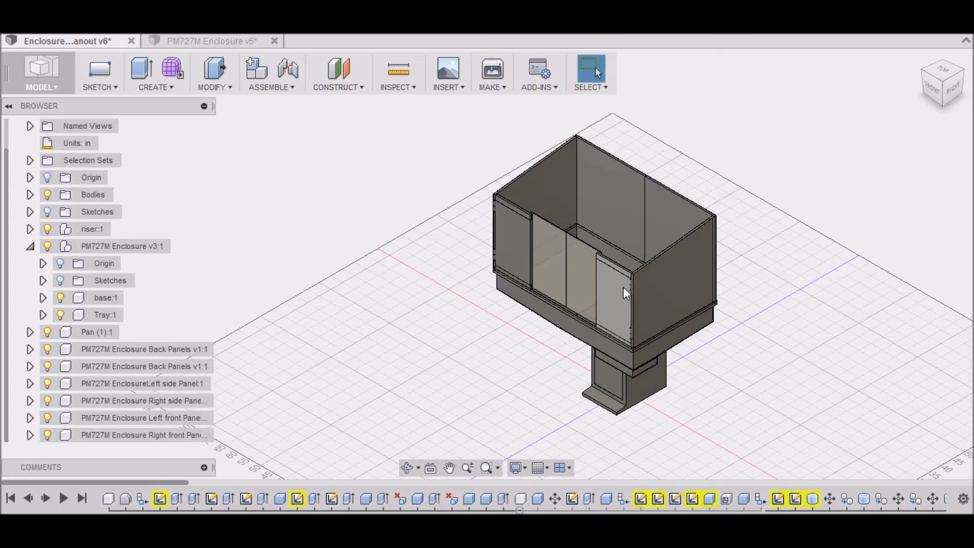
pyautogui.scroll(5, 606, 340)
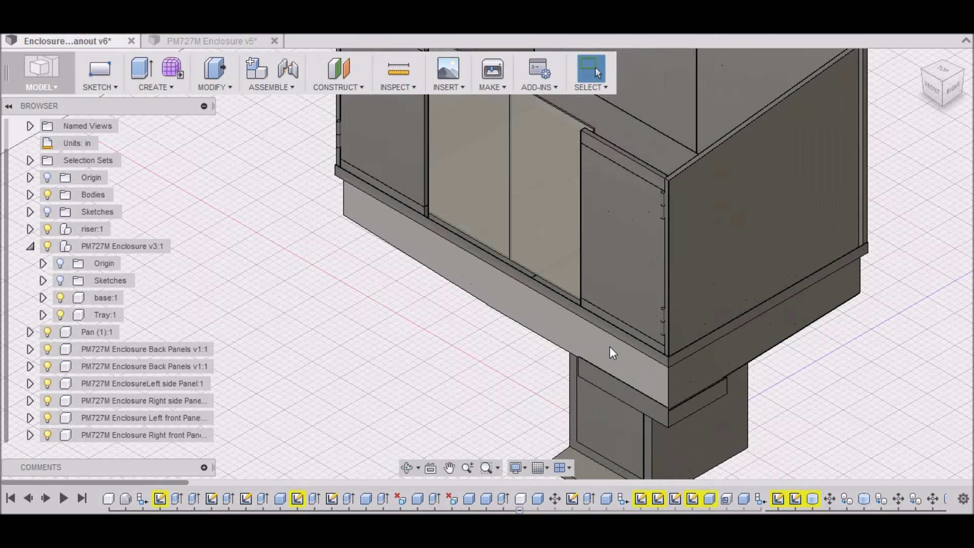
pyautogui.scroll(-4, 600, 379)
pyautogui.scroll(-1, 601, 378)
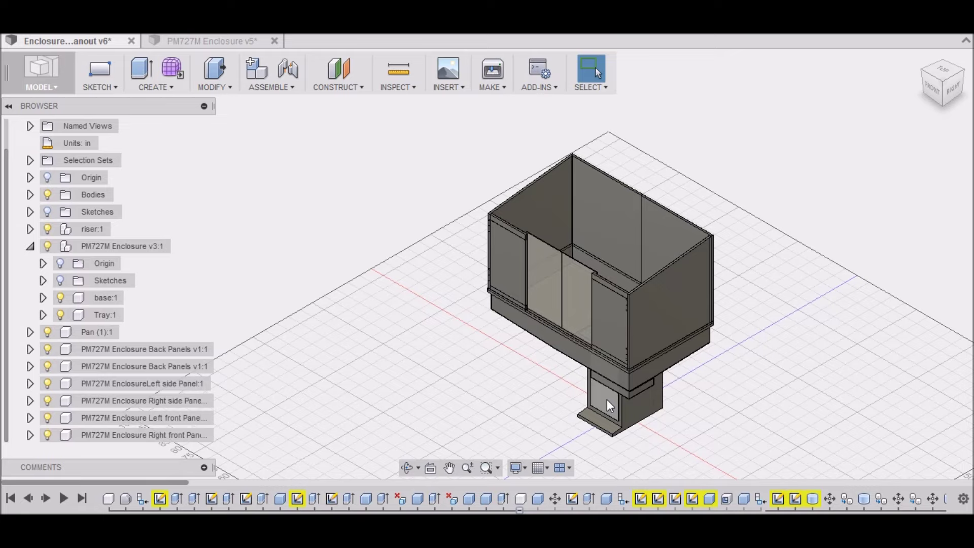
pyautogui.scroll(2, 466, 254)
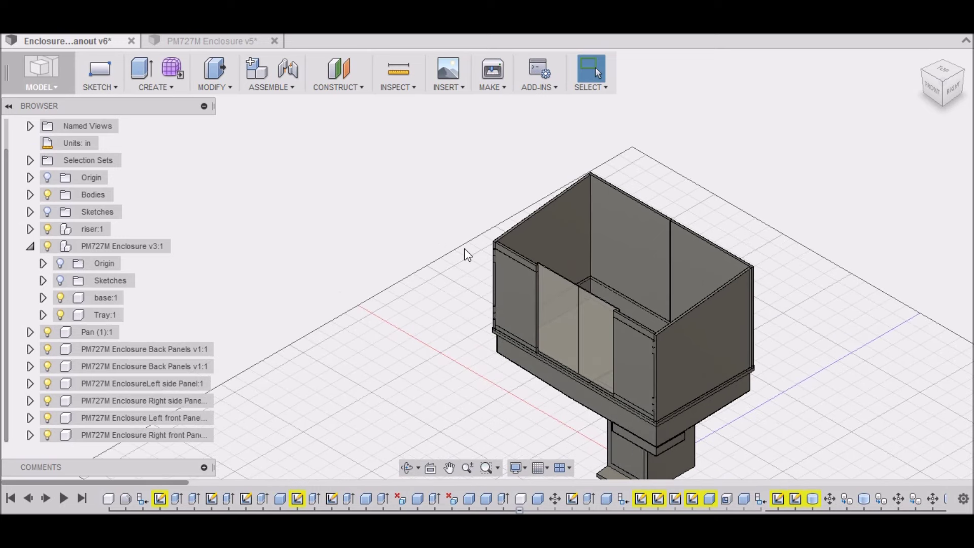
# - Inspect the enclosure's interior and right side panel from above the right side, ending in the home view
pyautogui.moveTo(954, 87); pyautogui.dragTo(972, 68)
pyautogui.keyDown('shift'); pyautogui.moveTo(487, 218); pyautogui.dragTo(520, 269, button='middle'); pyautogui.keyUp('shift')
pyautogui.moveTo(938, 102); pyautogui.dragTo(932, 83)
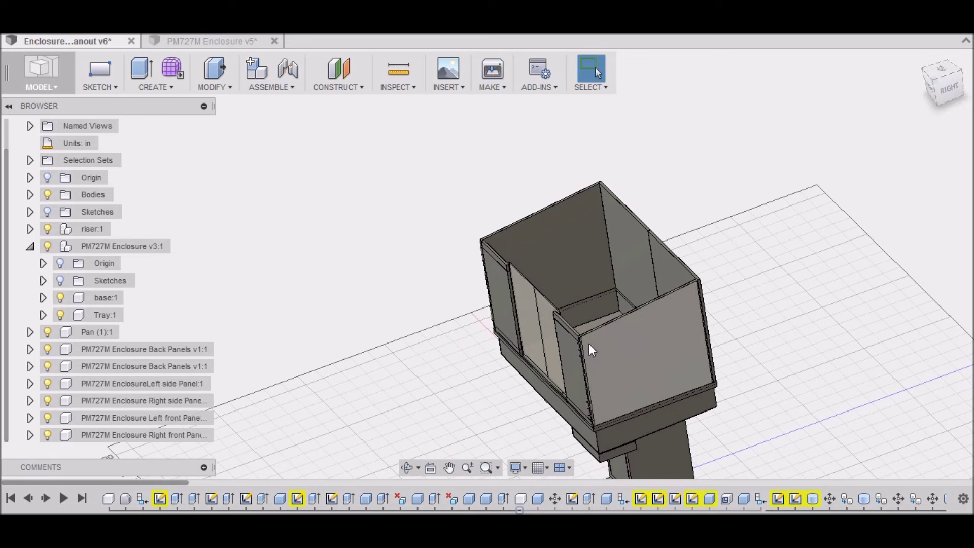
pyautogui.scroll(-3, 588, 344)
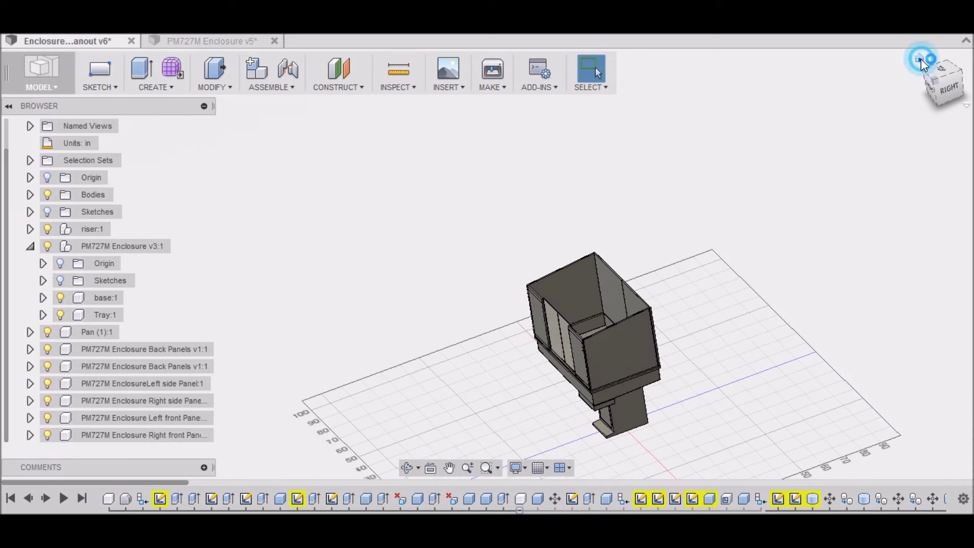
pyautogui.click(920, 59)
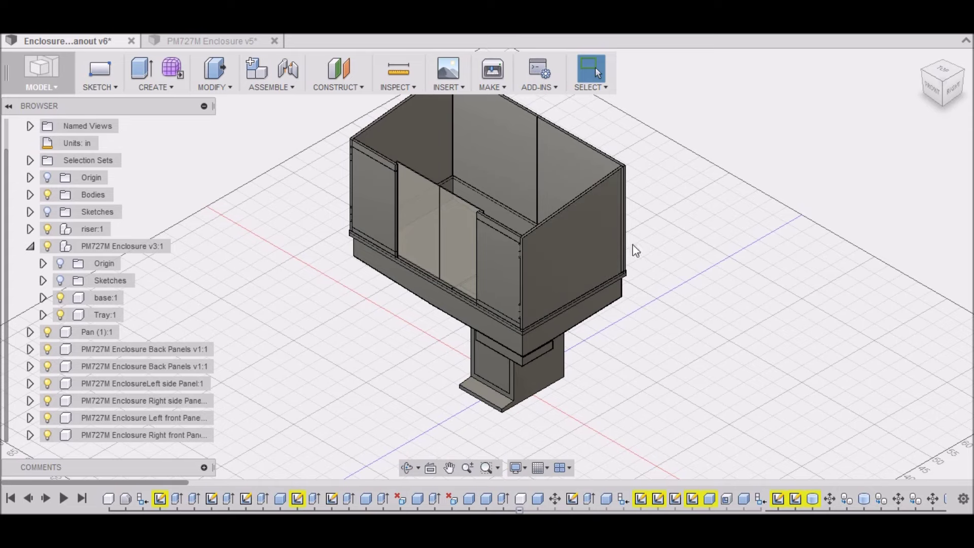
# - Examine the closed doors, front panels, pan underside and riser from several front angles
pyautogui.scroll(-5, 710, 254)
pyautogui.scroll(3, 511, 297)
pyautogui.scroll(-3, 511, 297)
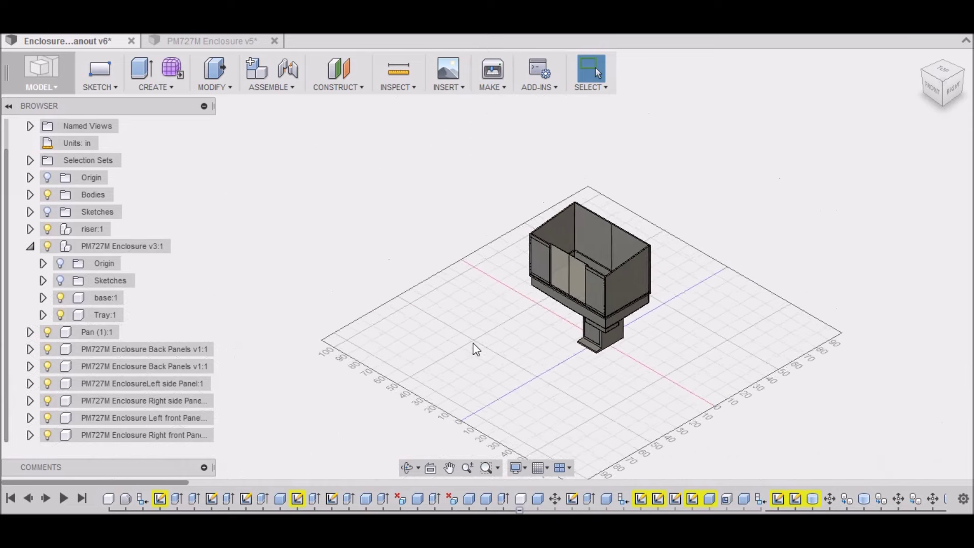
pyautogui.scroll(3, 561, 296)
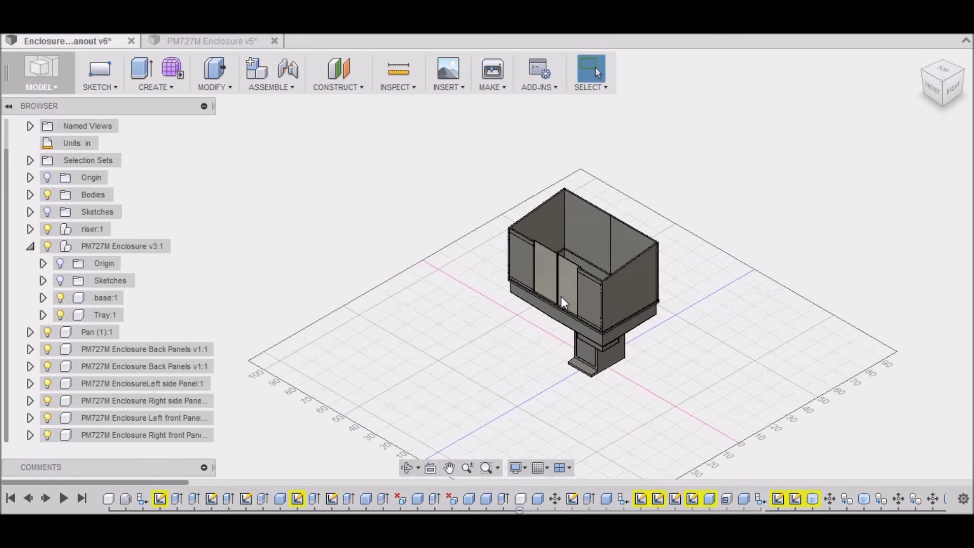
pyautogui.scroll(1, 592, 242)
pyautogui.moveTo(941, 91); pyautogui.dragTo(934, 53)
pyautogui.keyDown('shift'); pyautogui.moveTo(589, 284); pyautogui.dragTo(413, 343, button='middle'); pyautogui.keyUp('shift')
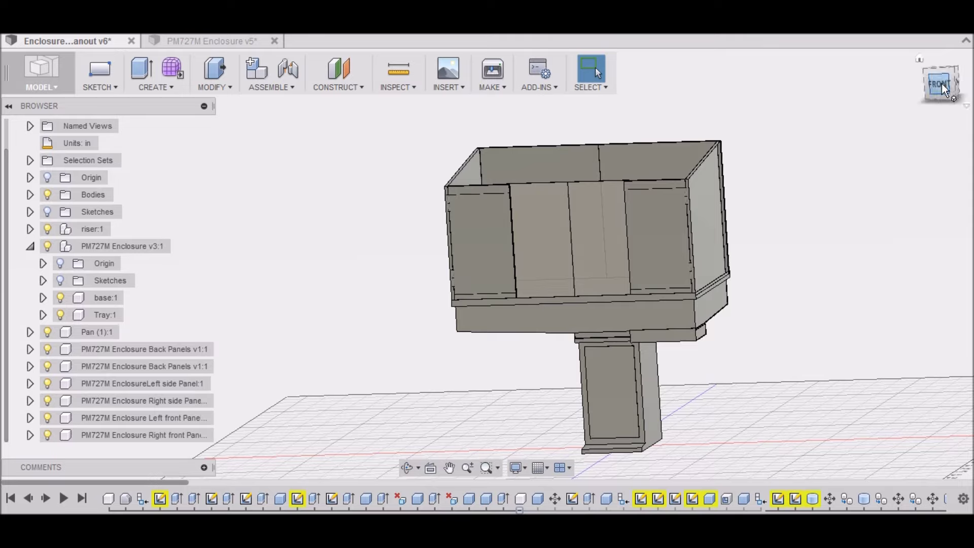
pyautogui.moveTo(941, 87)
pyautogui.mouseDown()
pyautogui.moveTo(934, 71)
pyautogui.moveTo(937, 83)
pyautogui.moveTo(695, 365)
pyautogui.mouseUp()
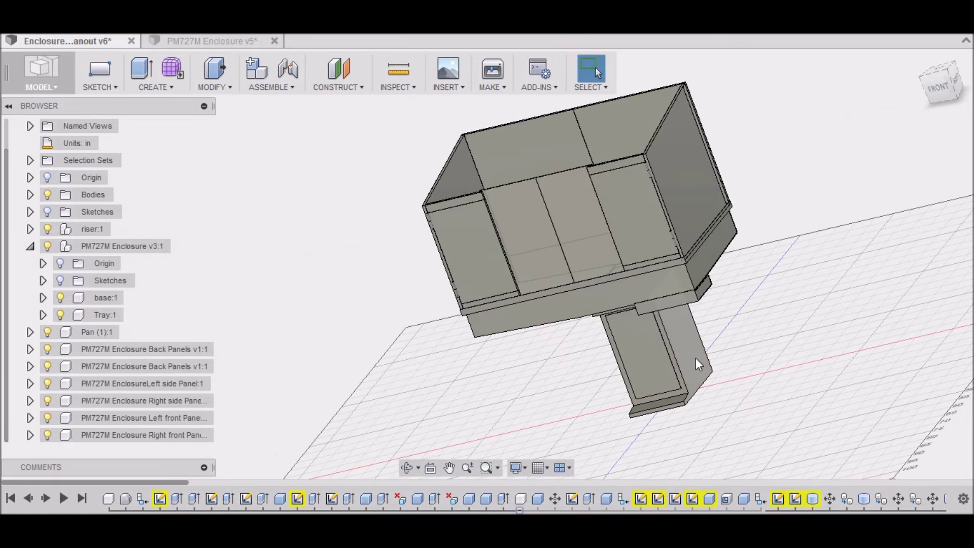
pyautogui.moveTo(942, 87)
pyautogui.mouseDown()
pyautogui.moveTo(953, 64)
pyautogui.moveTo(944, 76)
pyautogui.moveTo(933, 71)
pyautogui.moveTo(941, 94)
pyautogui.mouseUp()
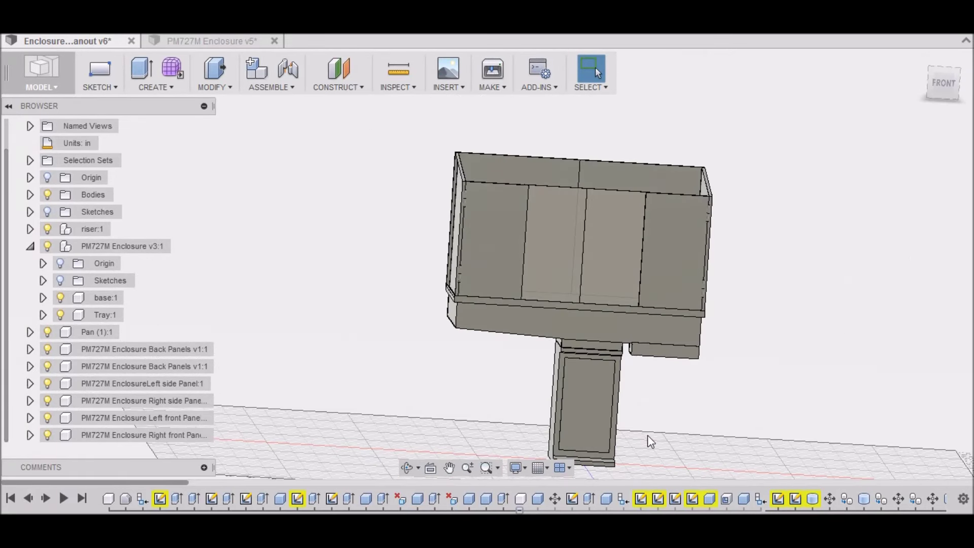
pyautogui.moveTo(938, 90)
pyautogui.mouseDown()
pyautogui.moveTo(919, 79)
pyautogui.moveTo(906, 99)
pyautogui.mouseUp()
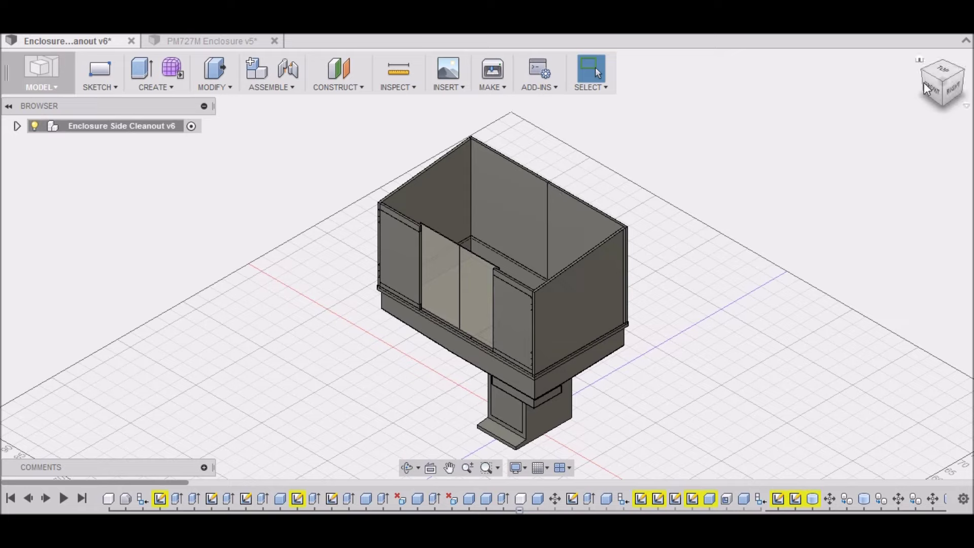
# - Inspect the enclosure from the right side and its pan and cleanout area from above, ending in the home view
pyautogui.click(952, 91)
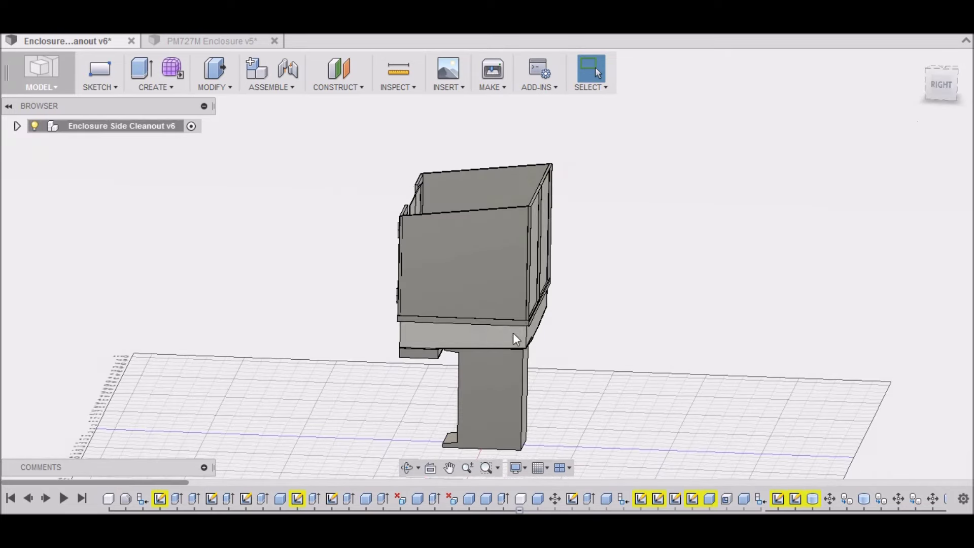
pyautogui.moveTo(936, 84)
pyautogui.mouseDown()
pyautogui.moveTo(951, 78)
pyautogui.moveTo(934, 83)
pyautogui.mouseUp()
pyautogui.click(919, 59)
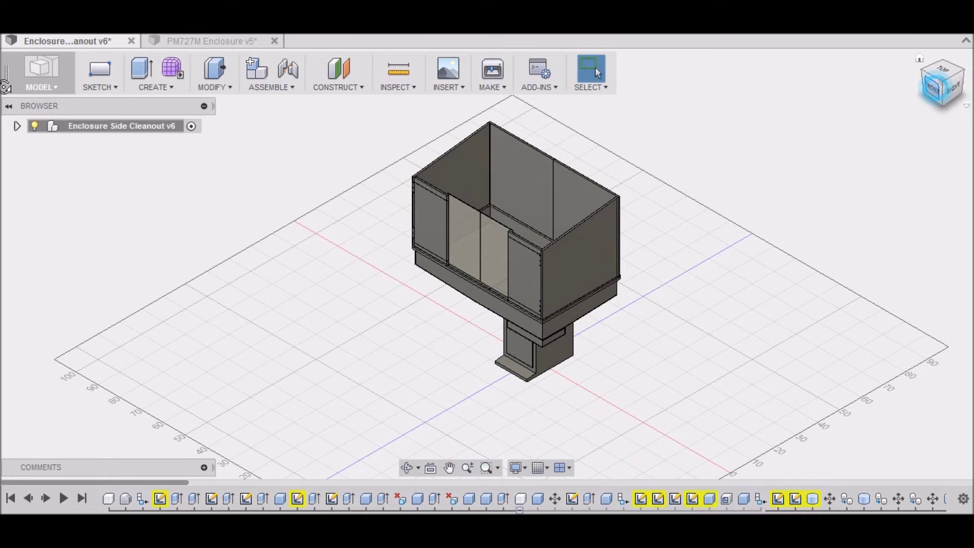
pyautogui.moveTo(934, 90)
pyautogui.mouseDown()
pyautogui.moveTo(946, 76)
pyautogui.moveTo(943, 113)
pyautogui.moveTo(940, 92)
pyautogui.mouseUp()
pyautogui.moveTo(487, 263)
pyautogui.keyDown('shift'); pyautogui.mouseDown(button='middle')
pyautogui.moveTo(489, 330)
pyautogui.moveTo(500, 262)
pyautogui.moveTo(671, 205)
pyautogui.mouseUp(button='middle'); pyautogui.keyUp('shift')
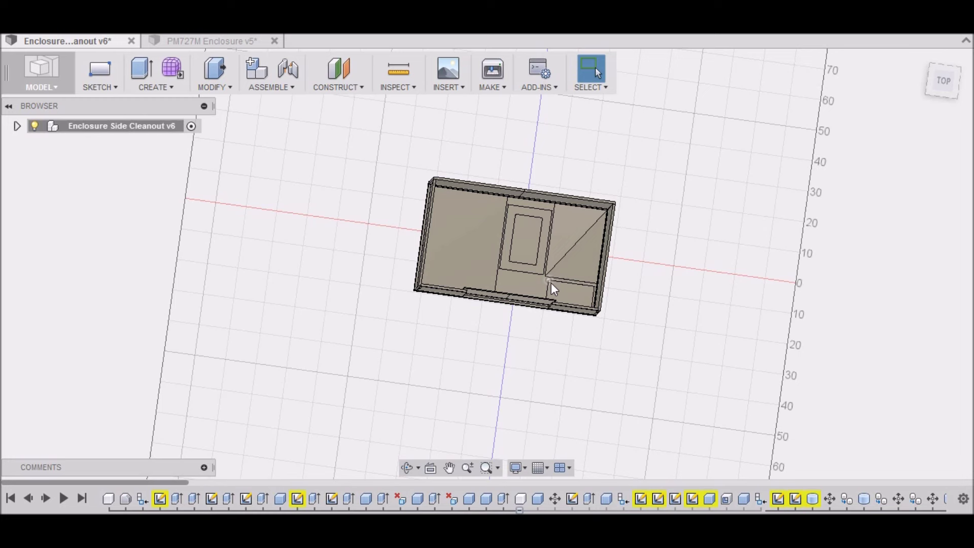
pyautogui.scroll(4, 565, 299)
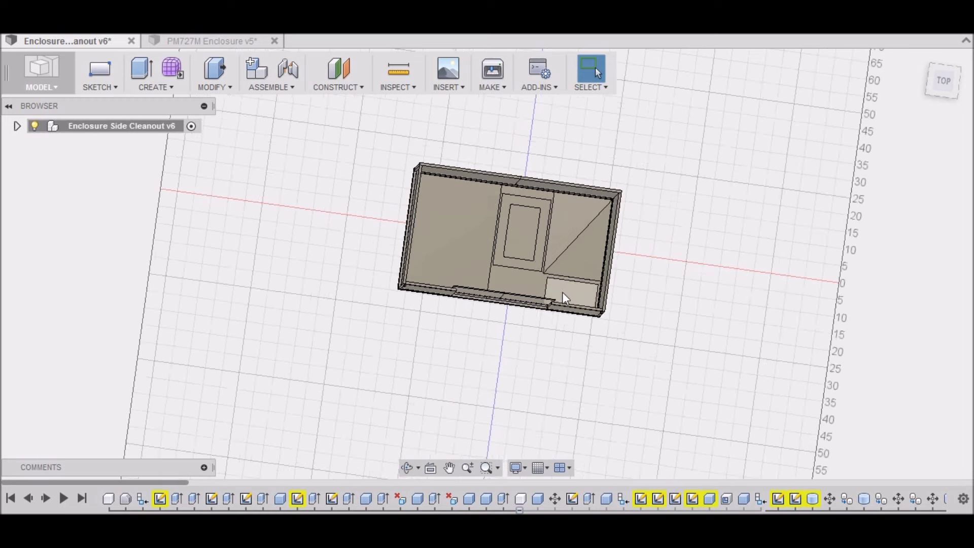
pyautogui.scroll(-5, 583, 294)
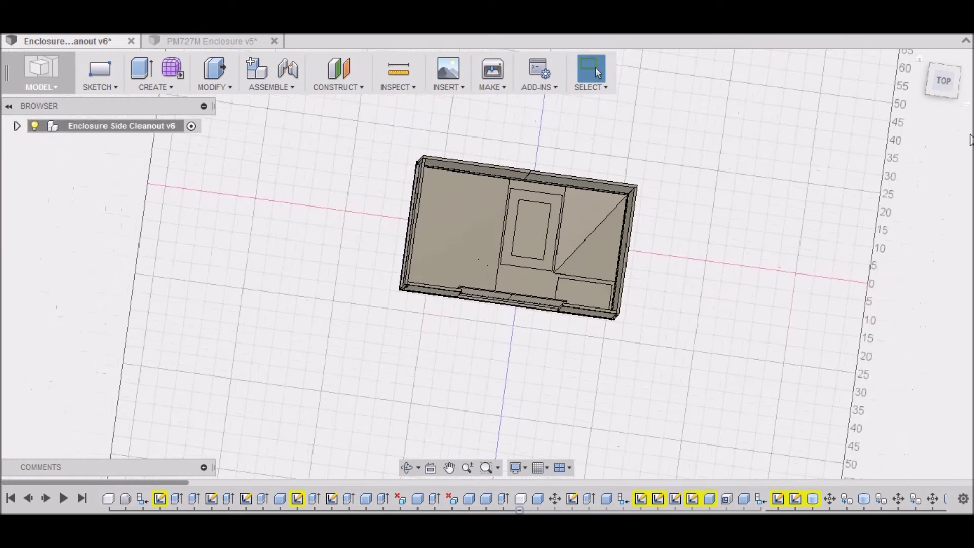
pyautogui.click(920, 56)
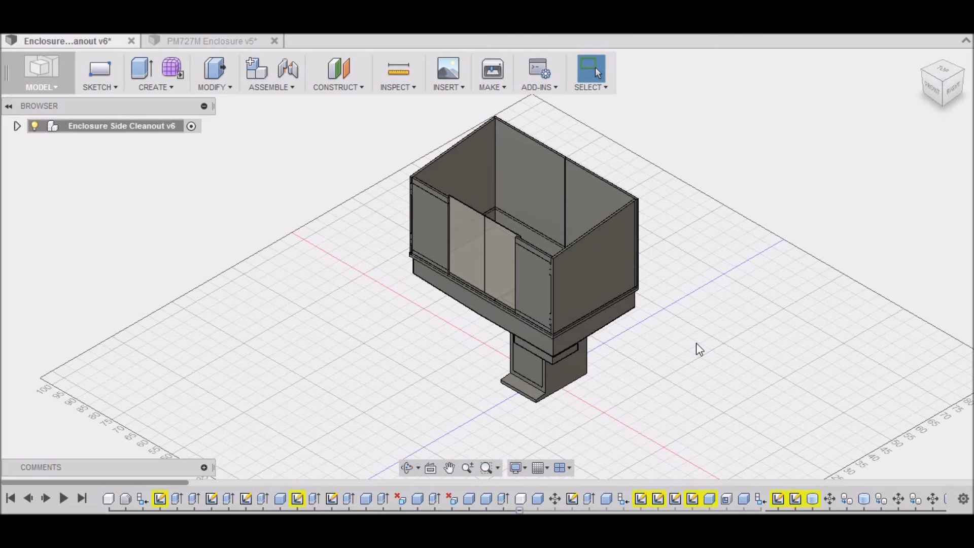
pyautogui.scroll(2, 425, 279)
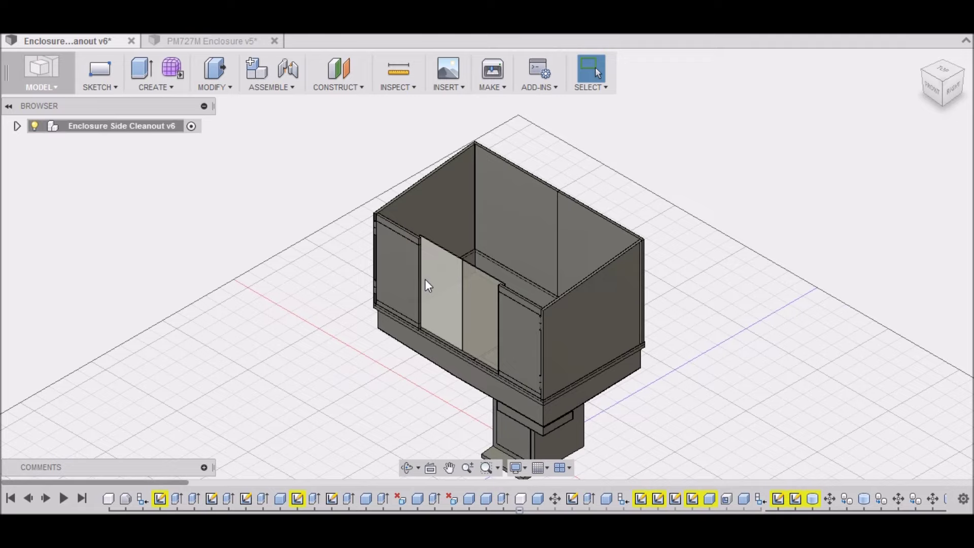